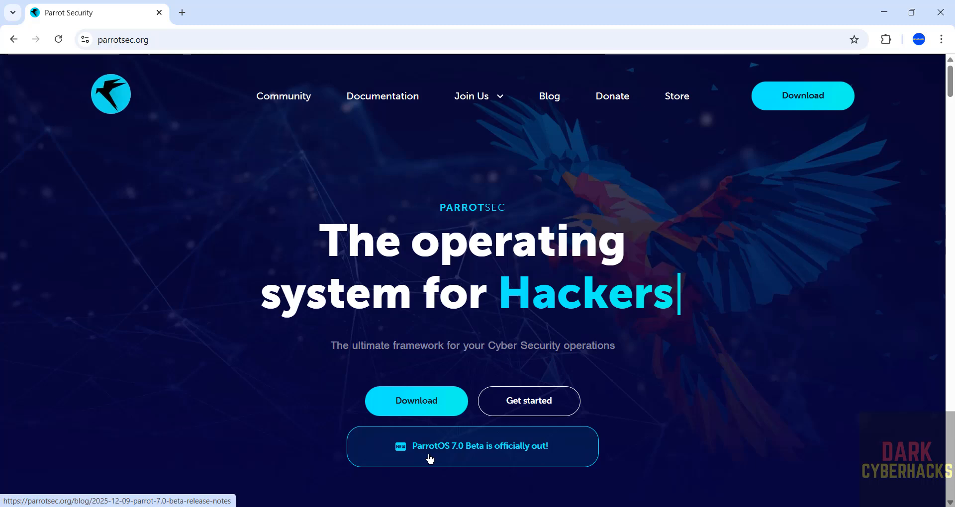
Go through the ParrotOS 7.0 Beta release notes to the Parrot 7.0-Beta ISO download index.
click(430, 458)
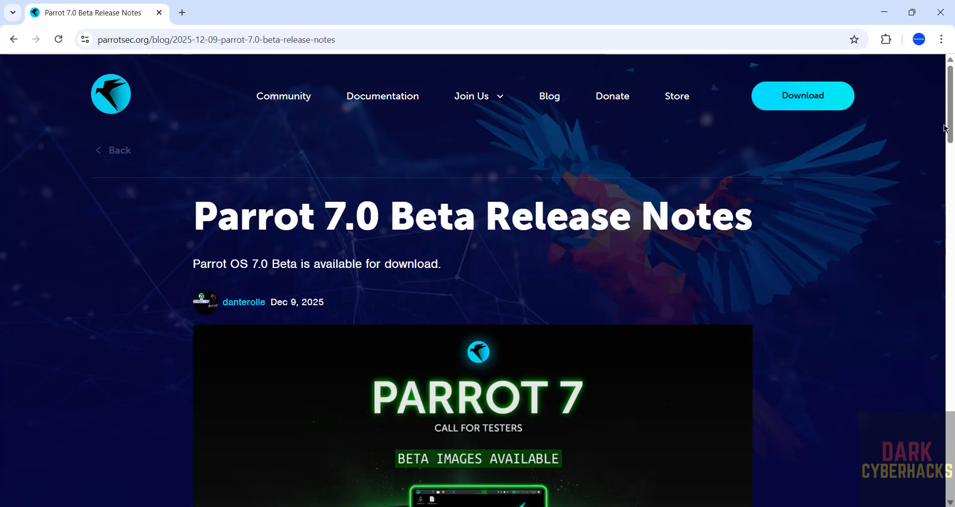
drag(946, 125, 945, 215)
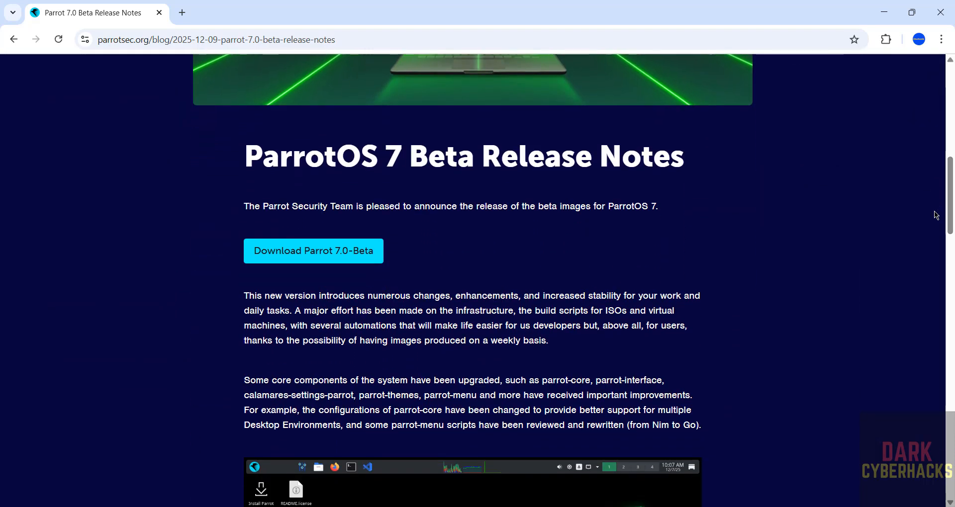
click(311, 261)
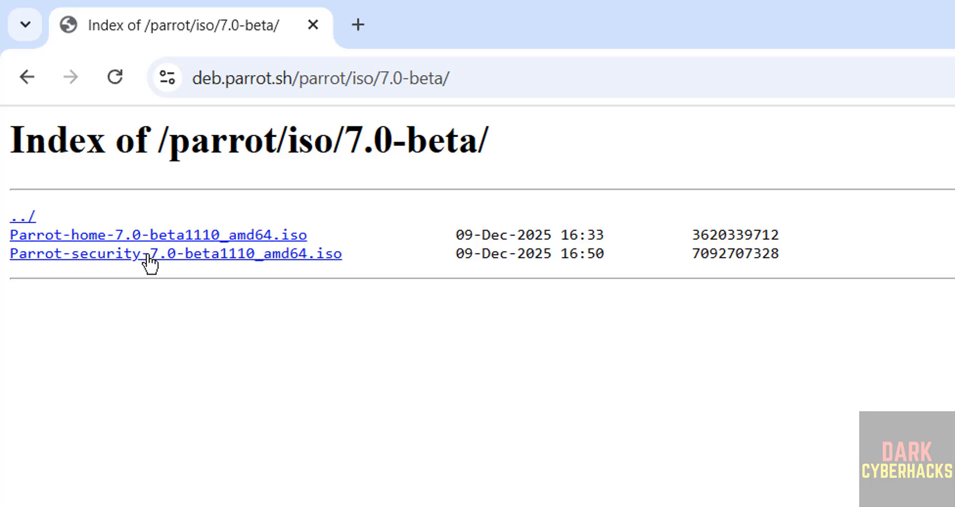
Cancel the duplicate Parrot-security ISO download and remove it from Chrome's download history.
click(315, 269)
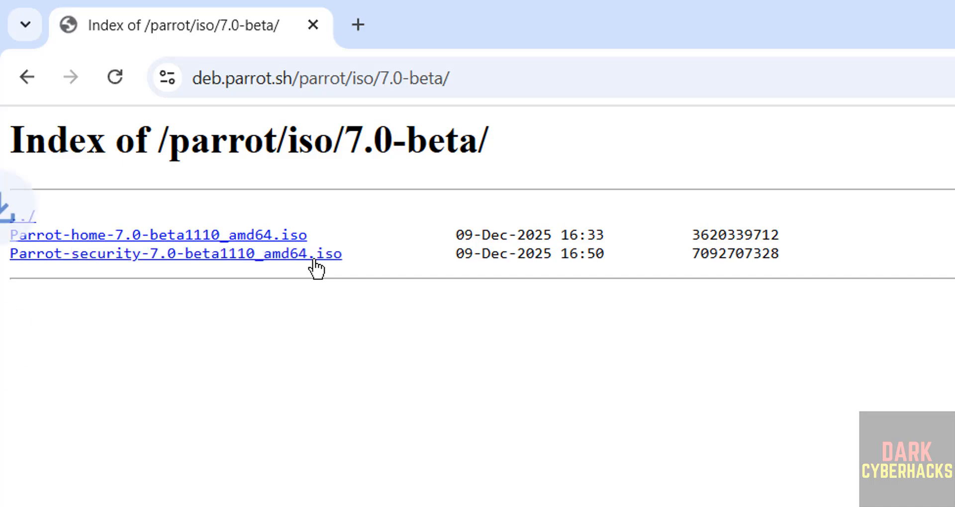
key(ctrl+j)
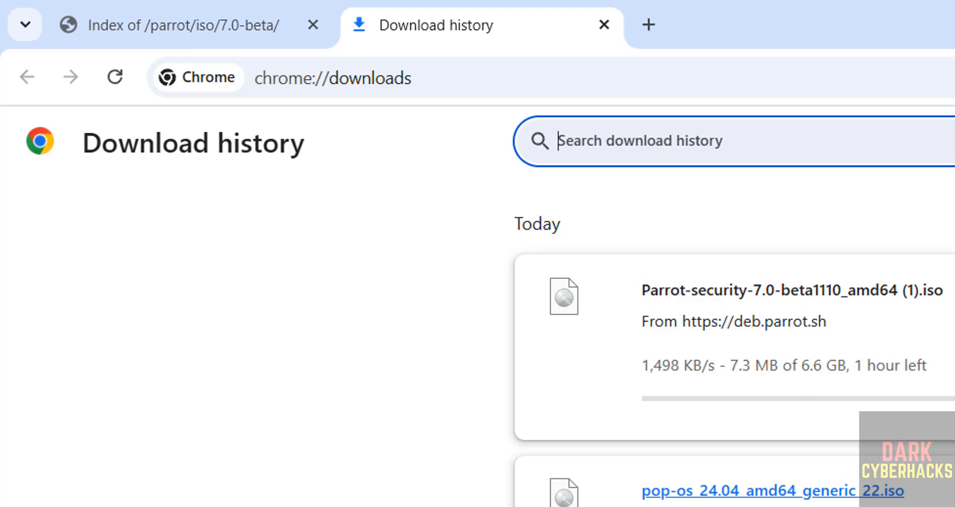
click(952, 224)
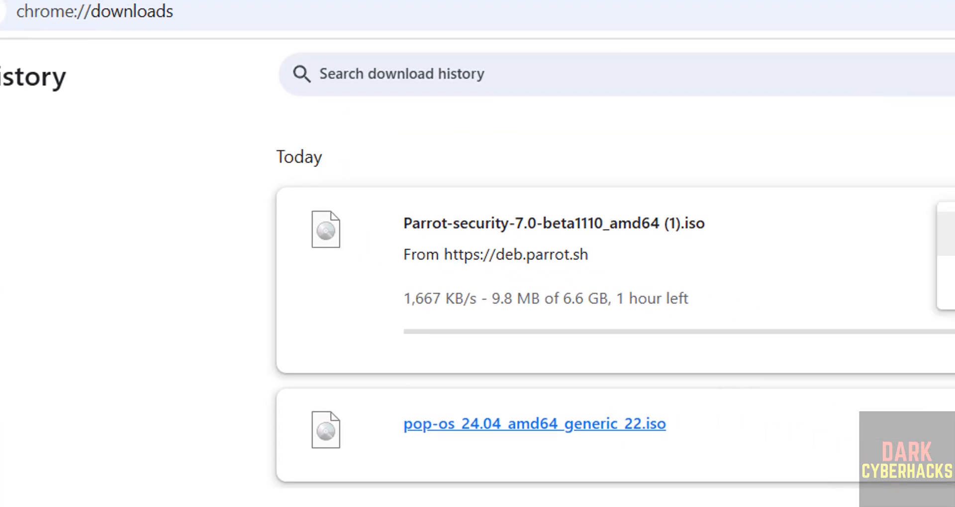
click(874, 241)
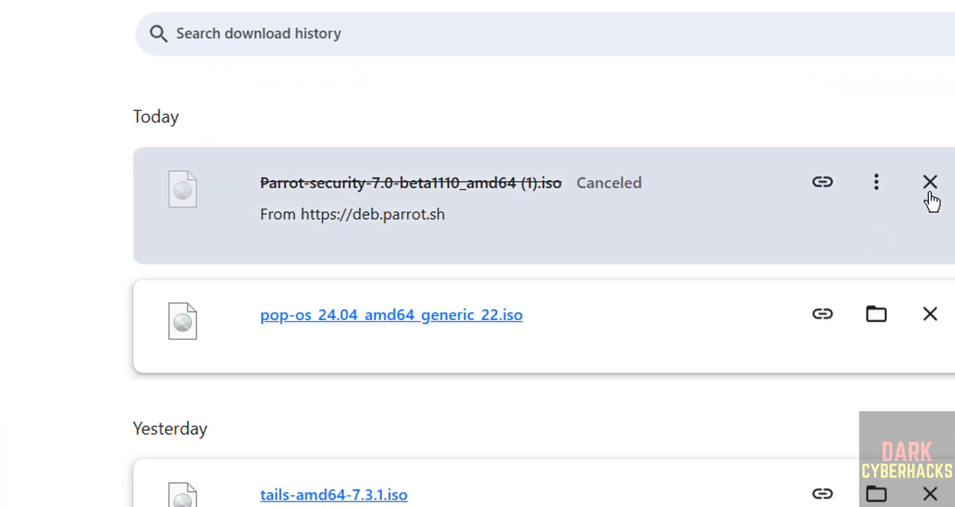
click(929, 188)
drag(251, 172, 235, 453)
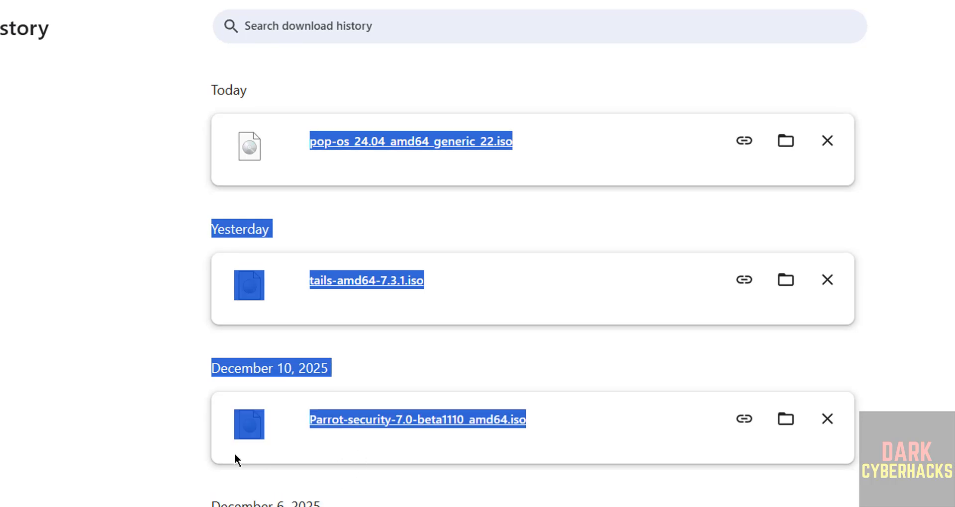
click(238, 430)
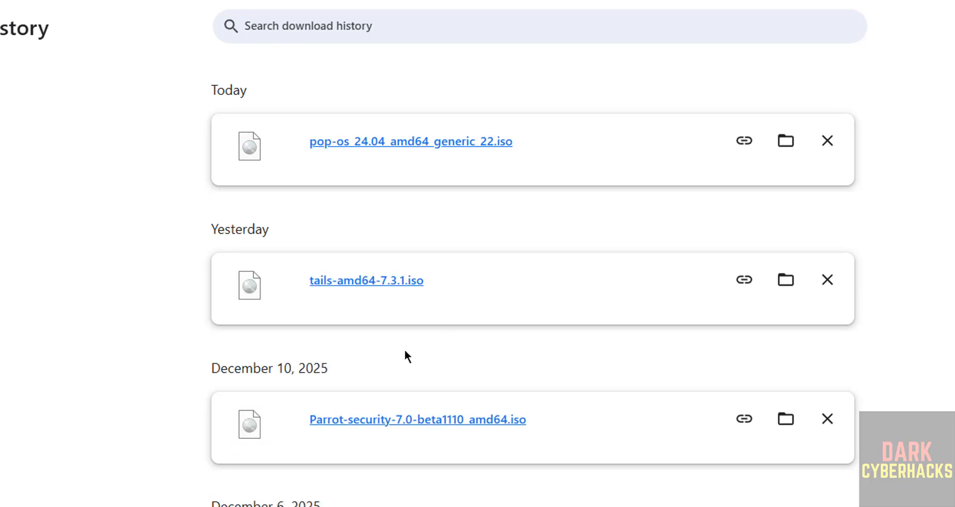
Launch VMware Workstation Pro from the Start menu and start the New Virtual Machine Wizard.
key(super)
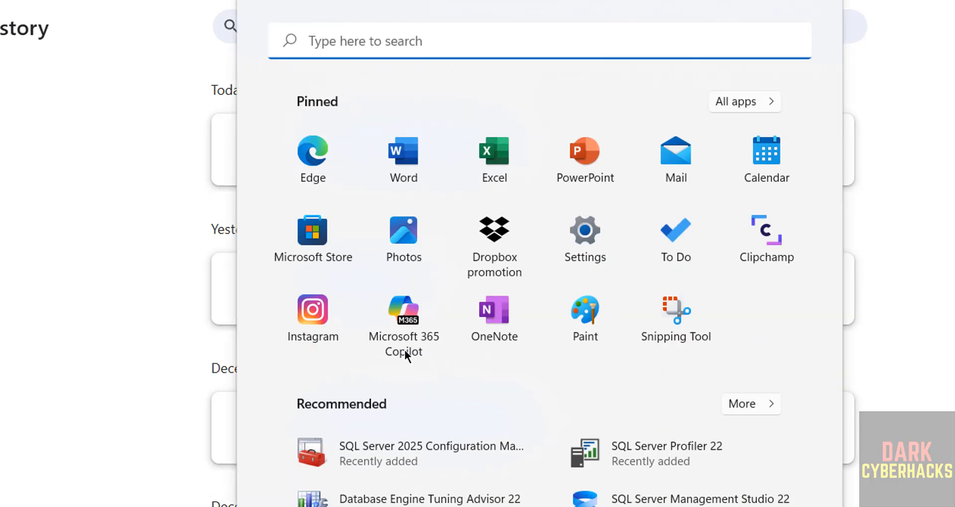
text(vmware)
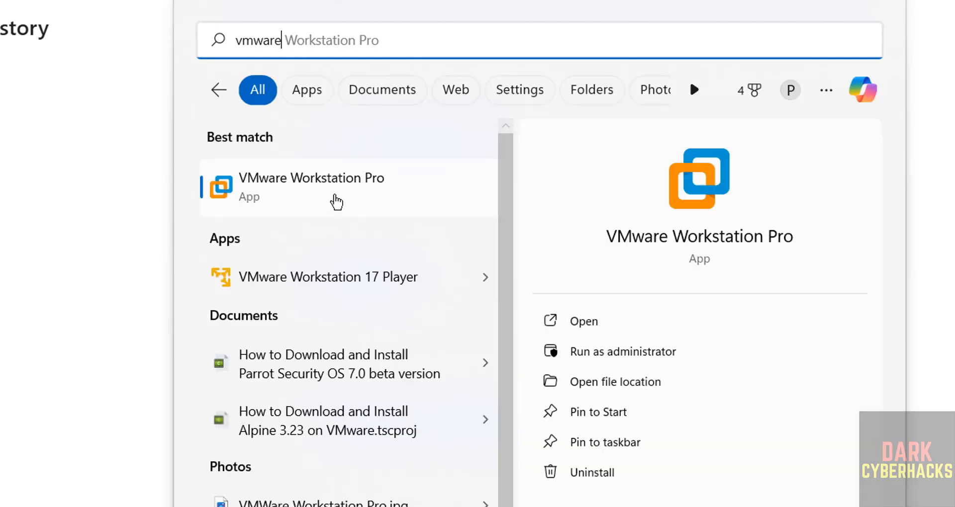
key(Return)
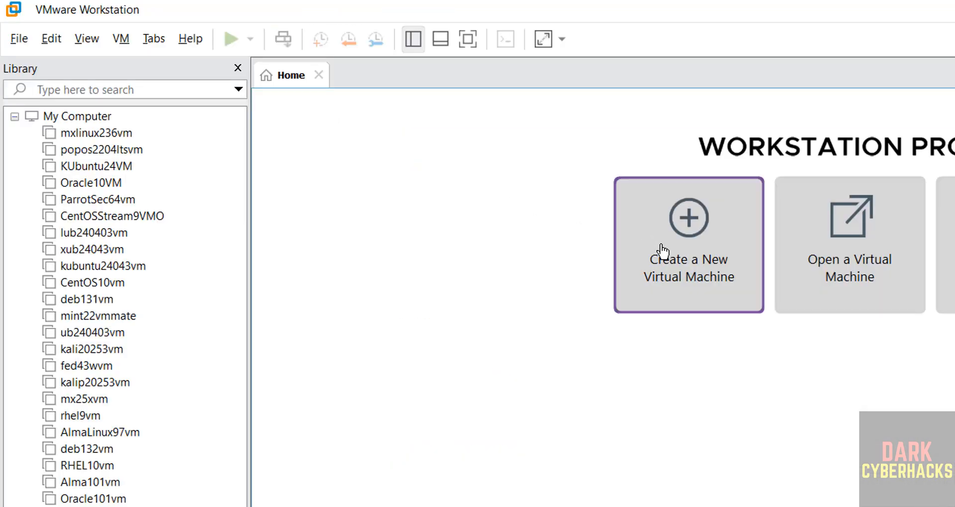
click(18, 39)
click(28, 64)
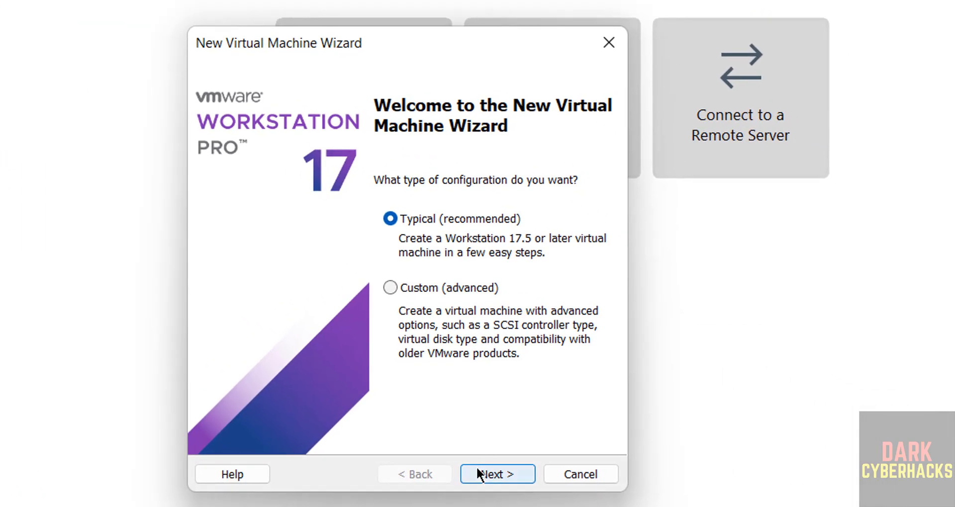
Choose Typical setup and select the Parrot-security 7.0 beta ISO as the installer disc image.
click(478, 473)
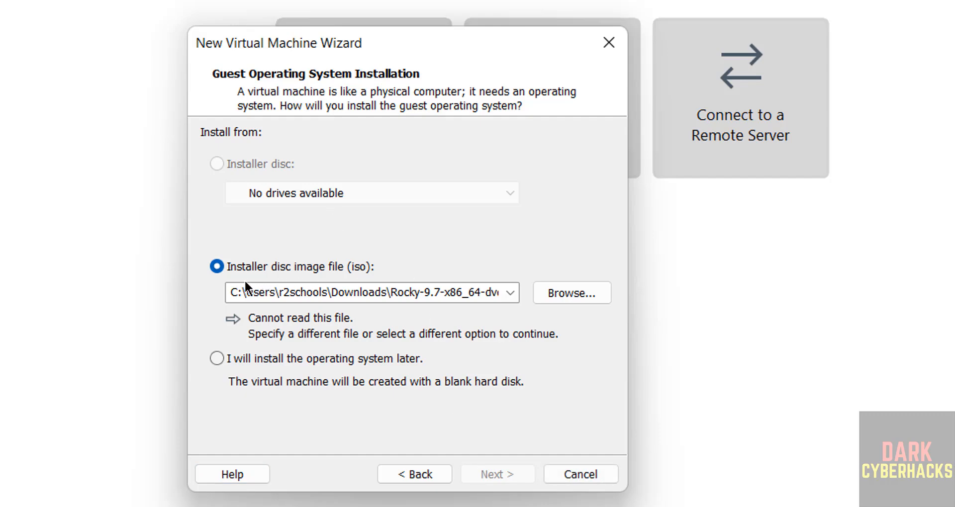
click(568, 295)
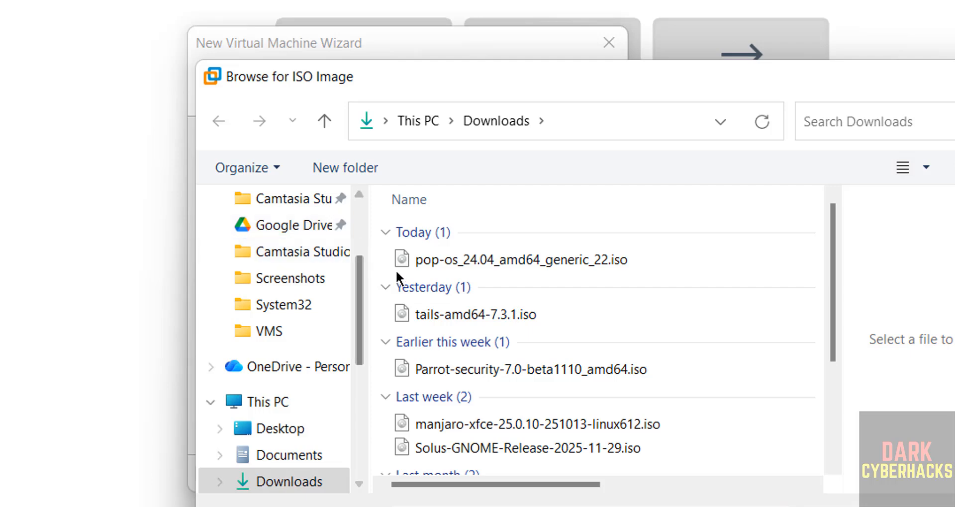
click(464, 367)
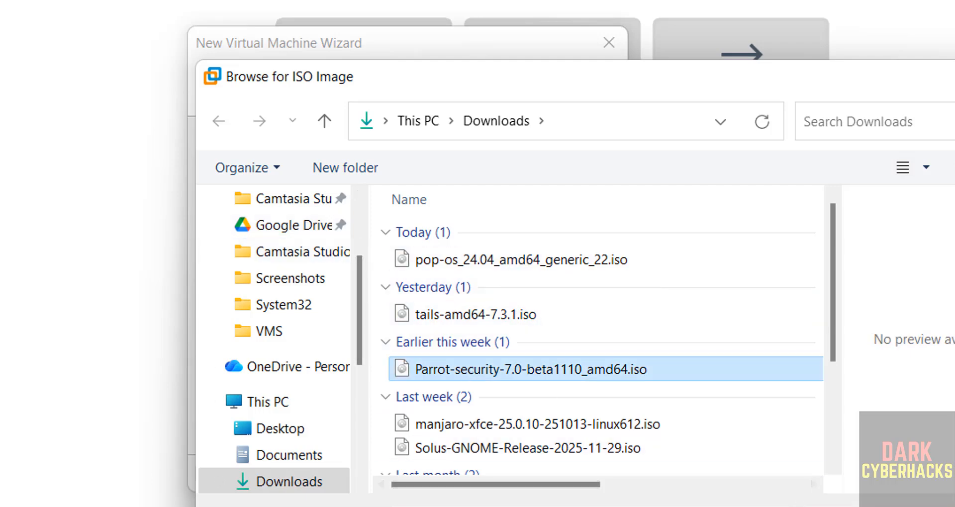
key(Return)
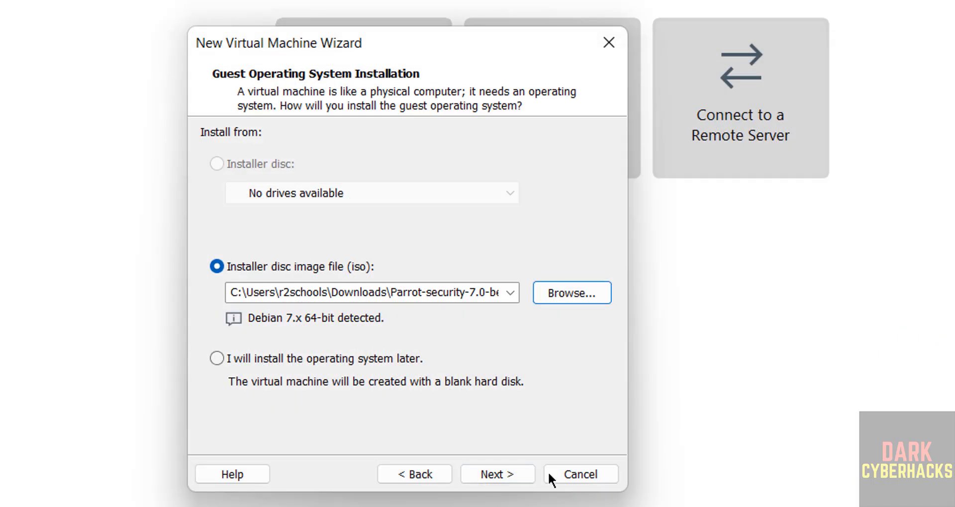
Enter parrotsec7vm as the virtual machine name, then select the whole name for replacement.
click(521, 473)
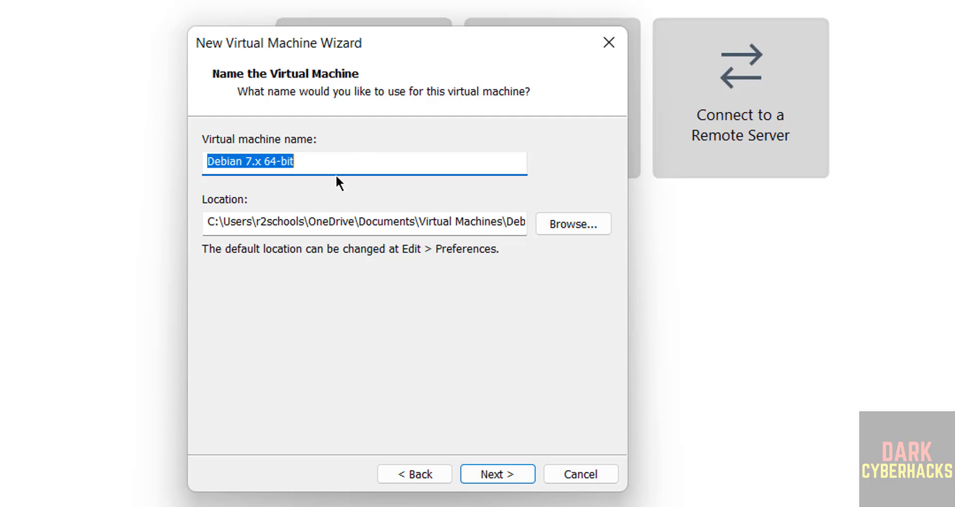
text(parrot)
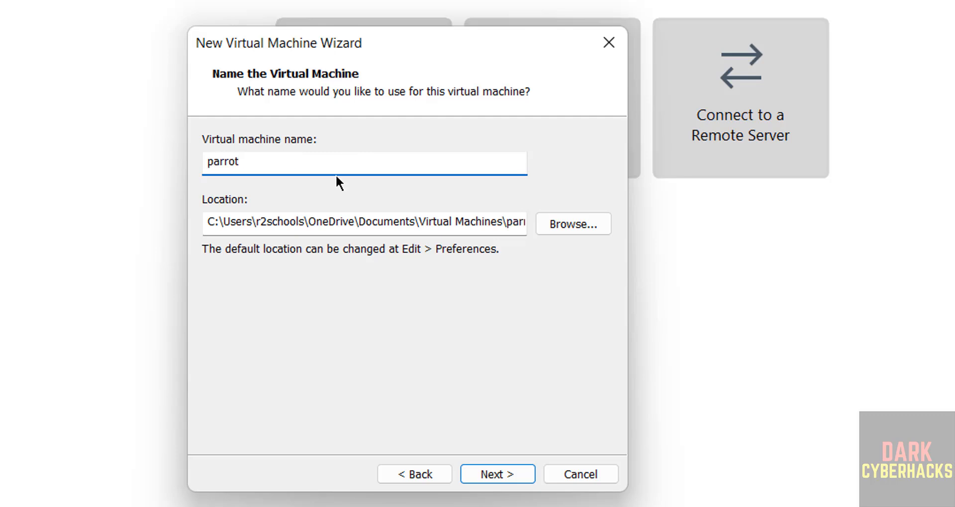
text(sec7vm)
key(ctrl+a)
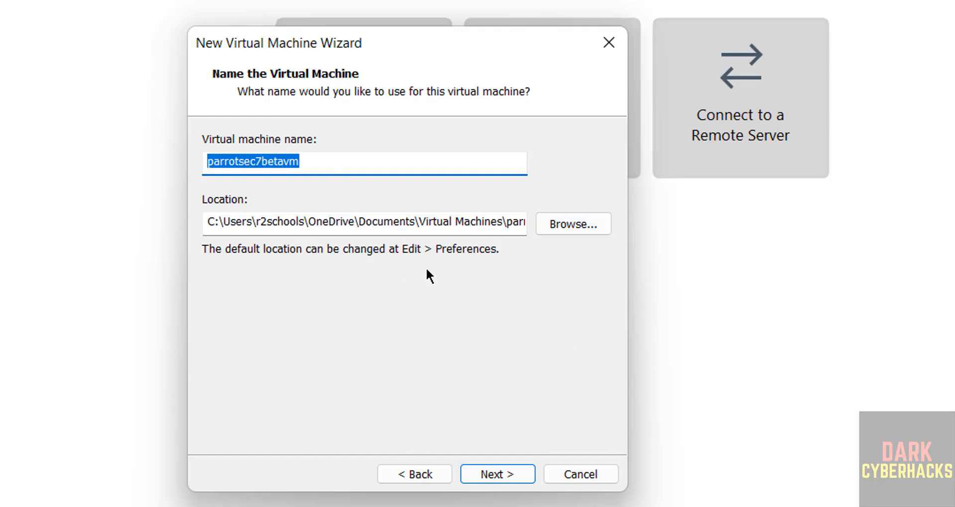
Browse the location picker to the VMS folder on the One Touch (E:) drive.
click(391, 219)
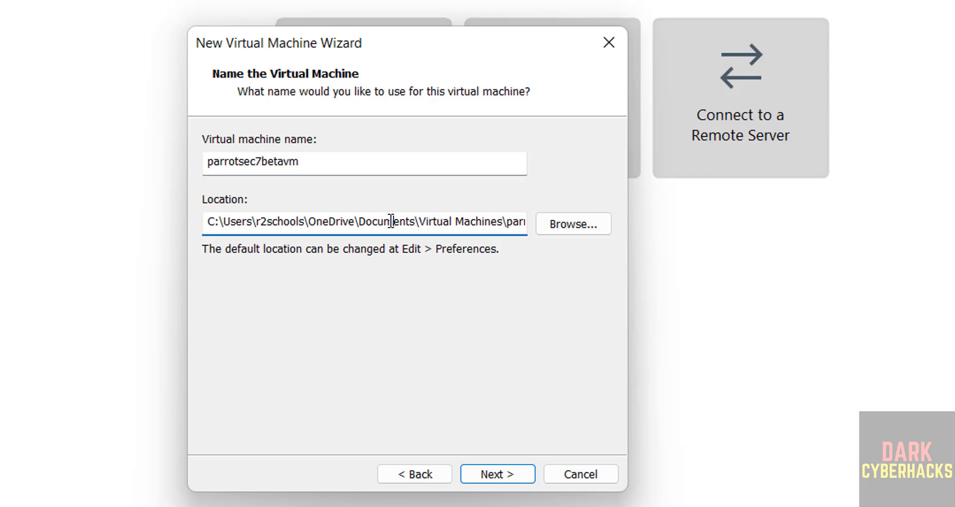
click(557, 221)
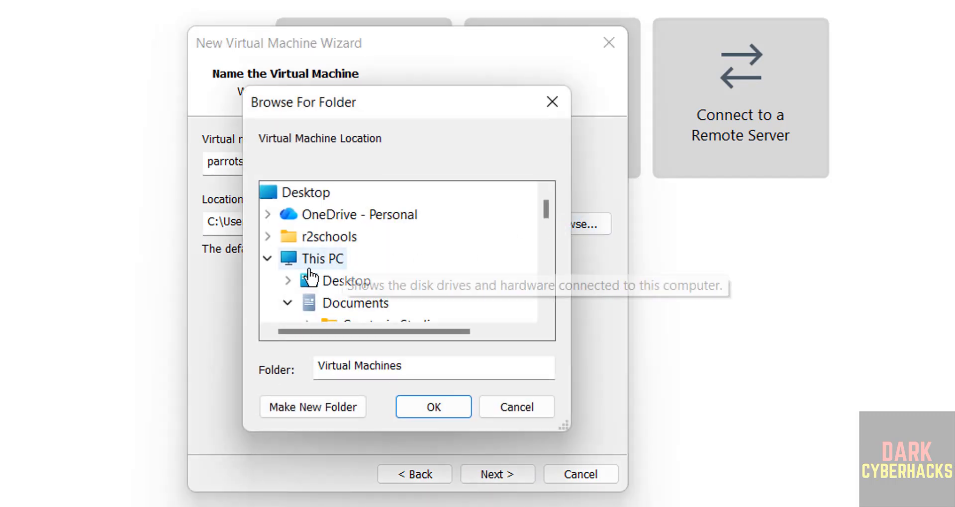
click(290, 286)
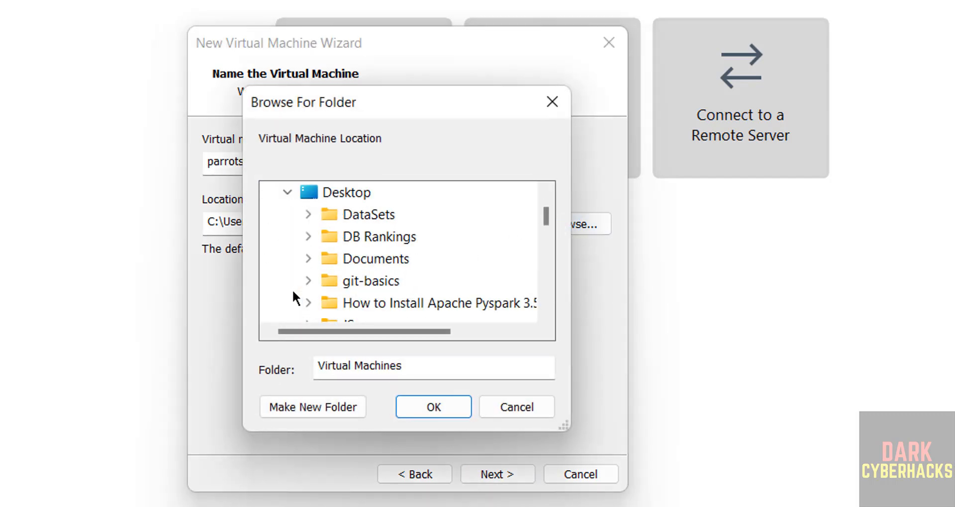
click(285, 191)
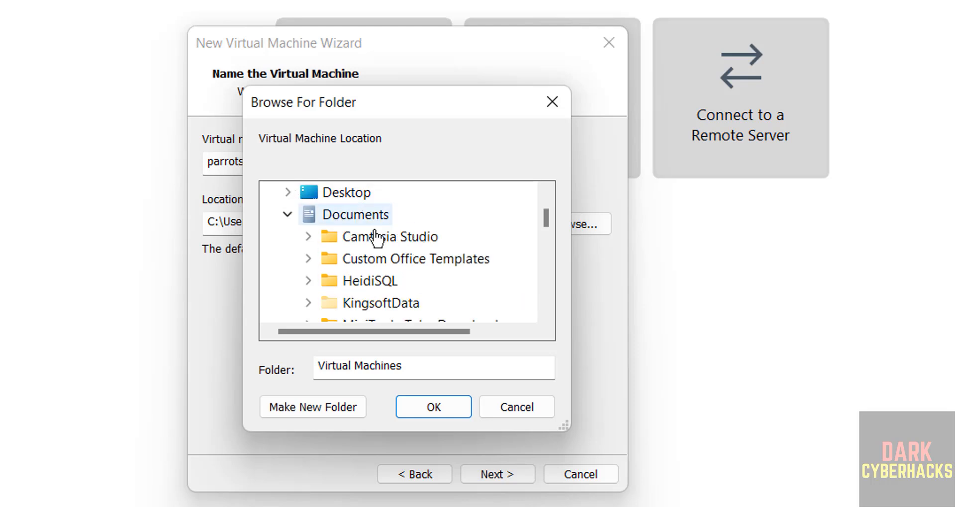
click(287, 214)
click(545, 296)
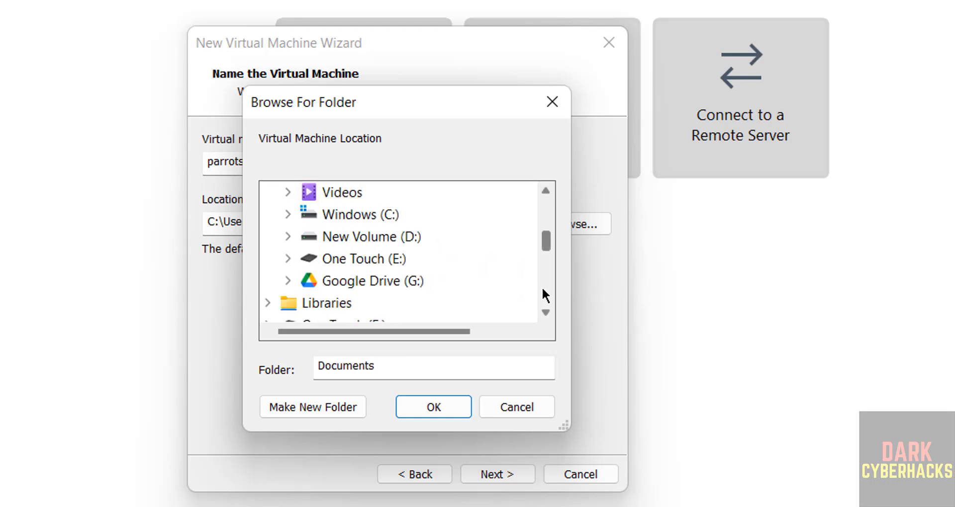
double_click(362, 258)
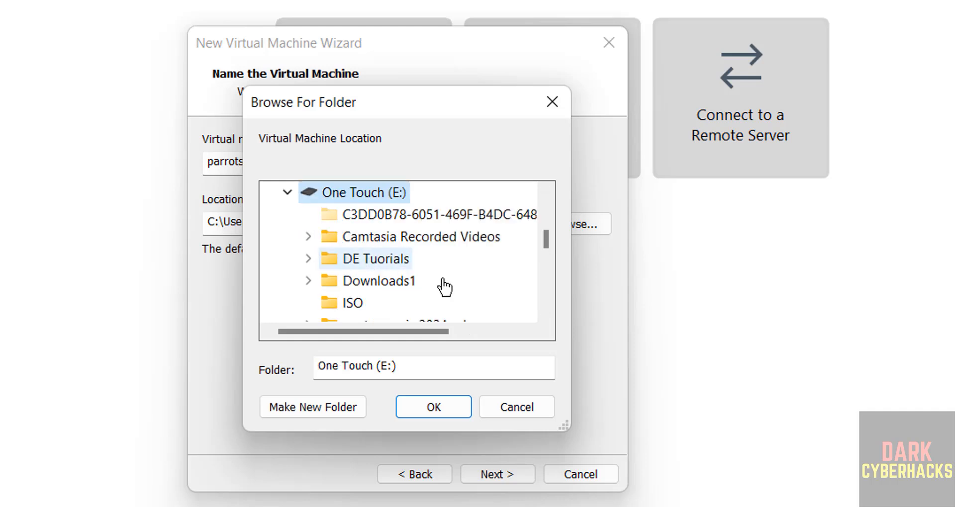
click(547, 294)
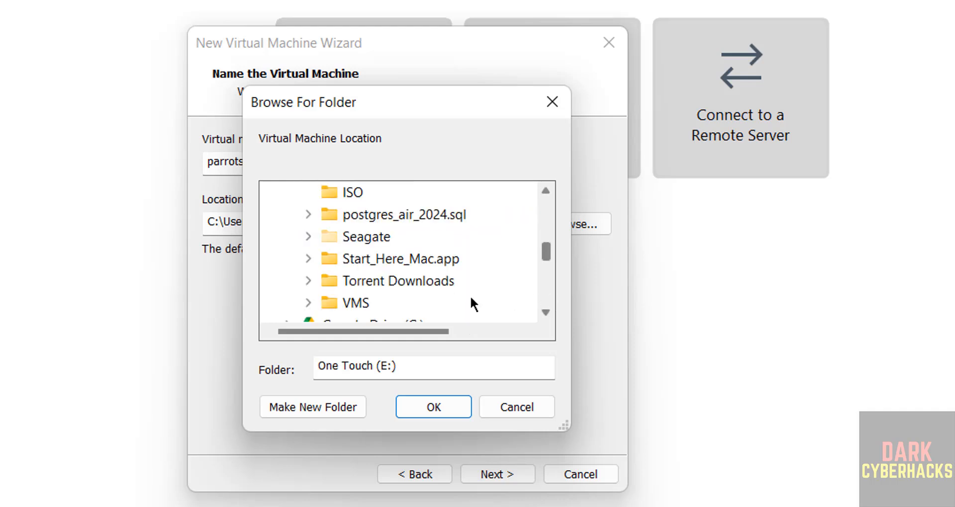
double_click(359, 304)
Create a parrotsec7betavm folder inside E:\VMS and use it as the VM location.
click(317, 405)
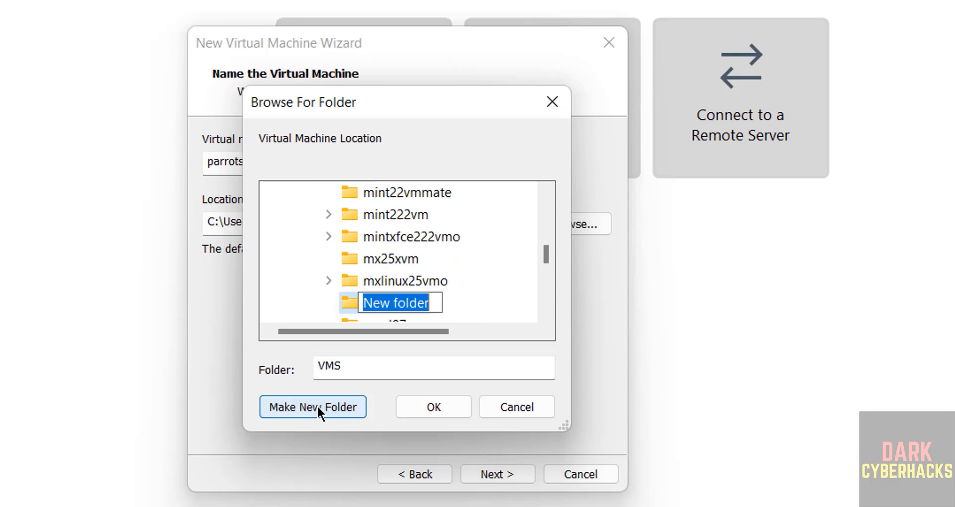
text(parrotsec7betavm)
key(Return)
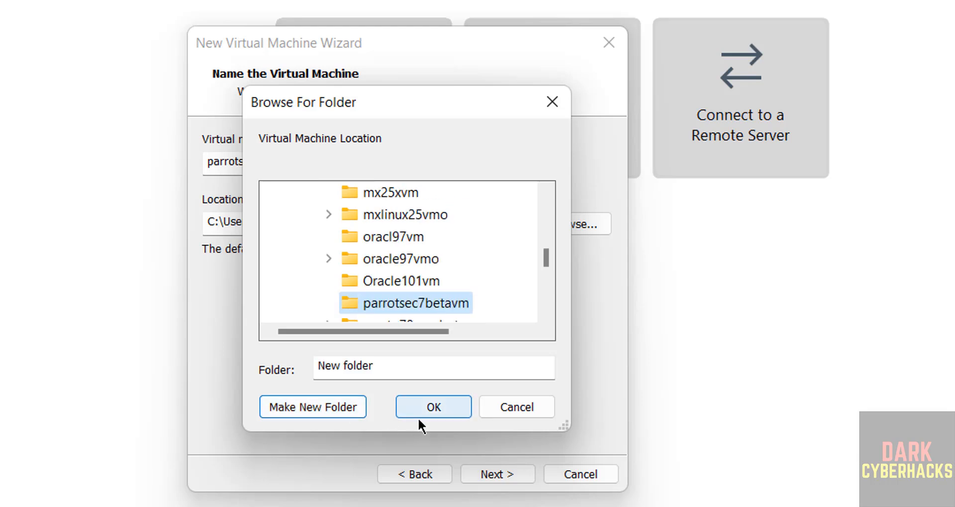
click(419, 414)
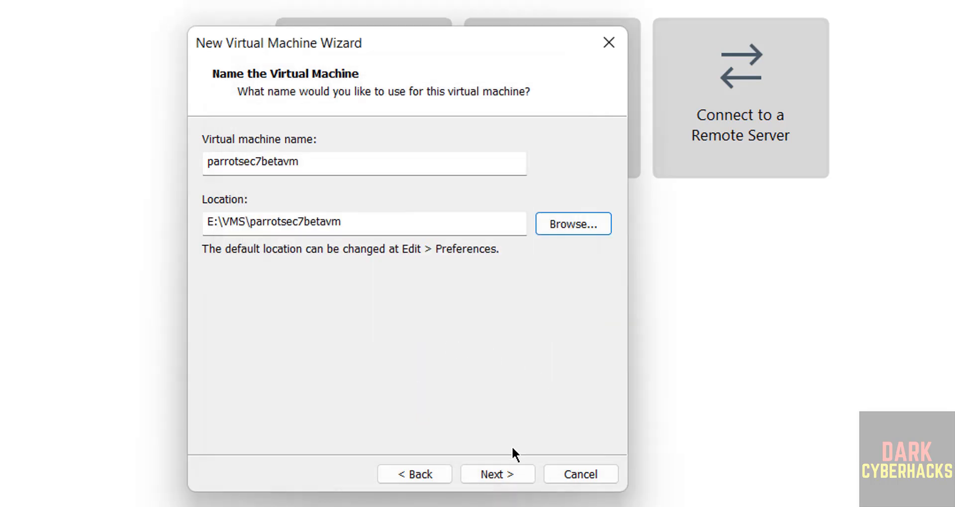
Set the virtual disk to 50 GB stored as a single file.
click(502, 472)
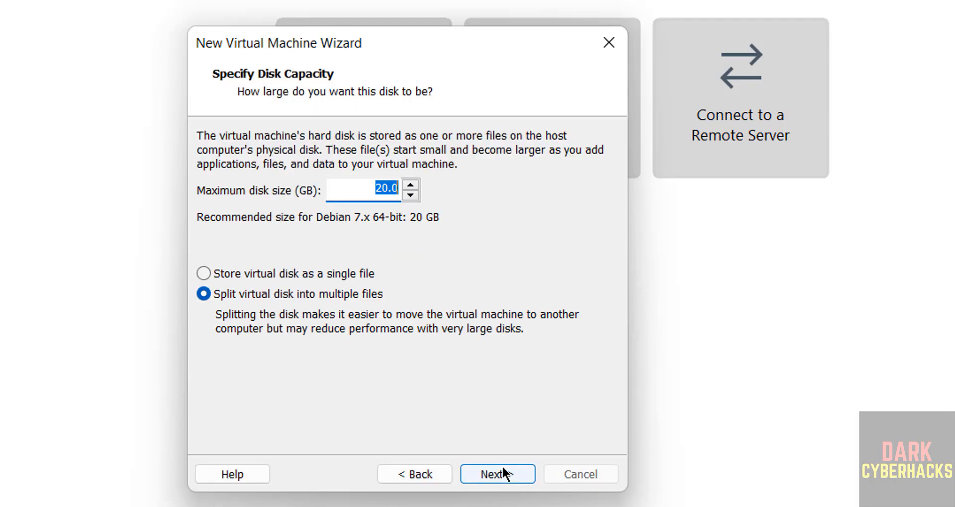
click(260, 278)
click(360, 190)
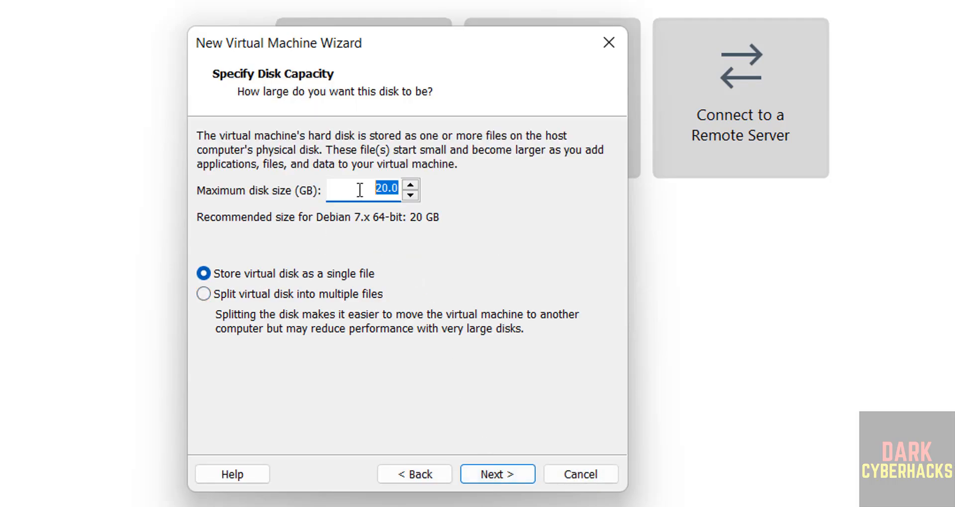
text(50)
click(491, 475)
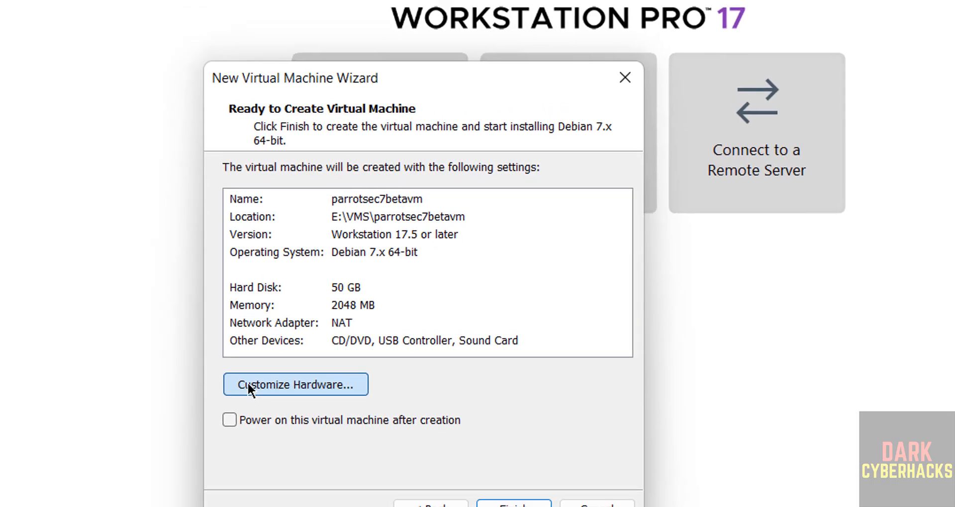
Customize the hardware to give the VM 4 GB (4096 MB) of memory.
click(247, 386)
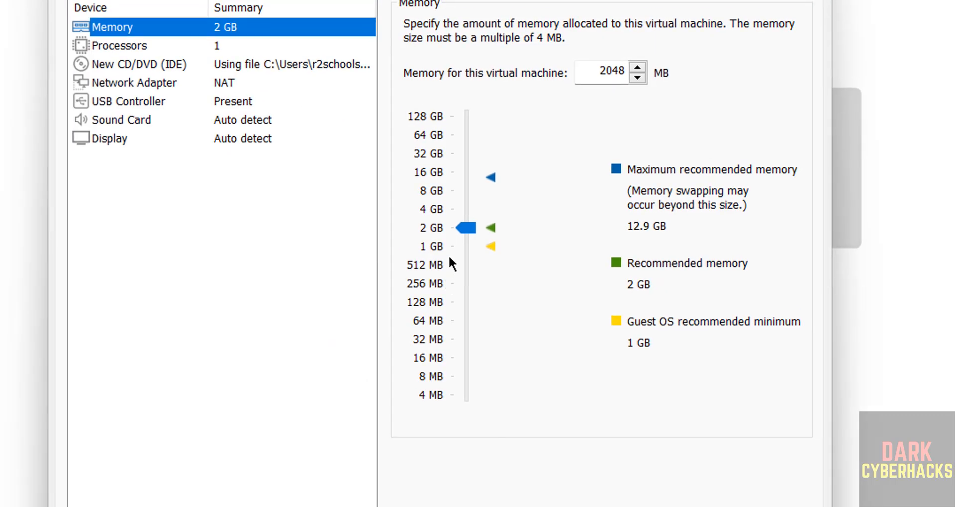
click(459, 210)
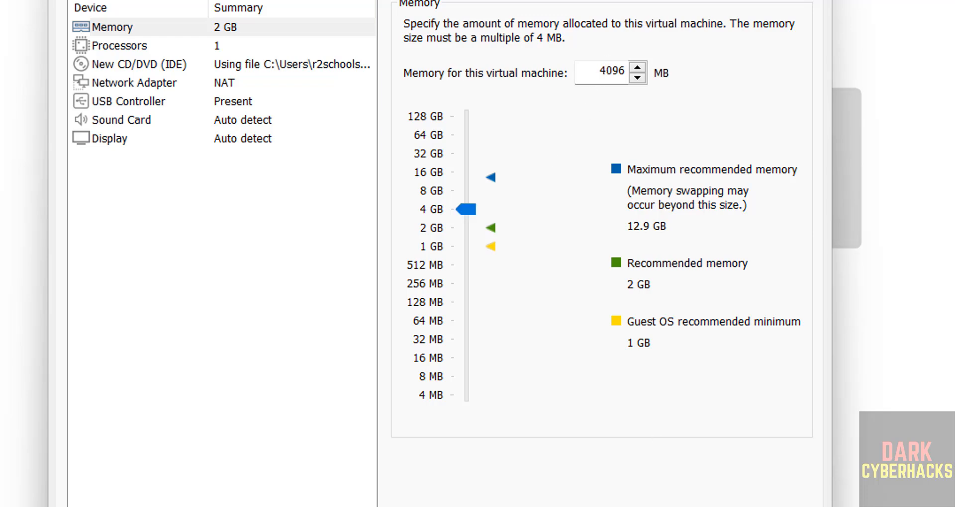
click(711, 506)
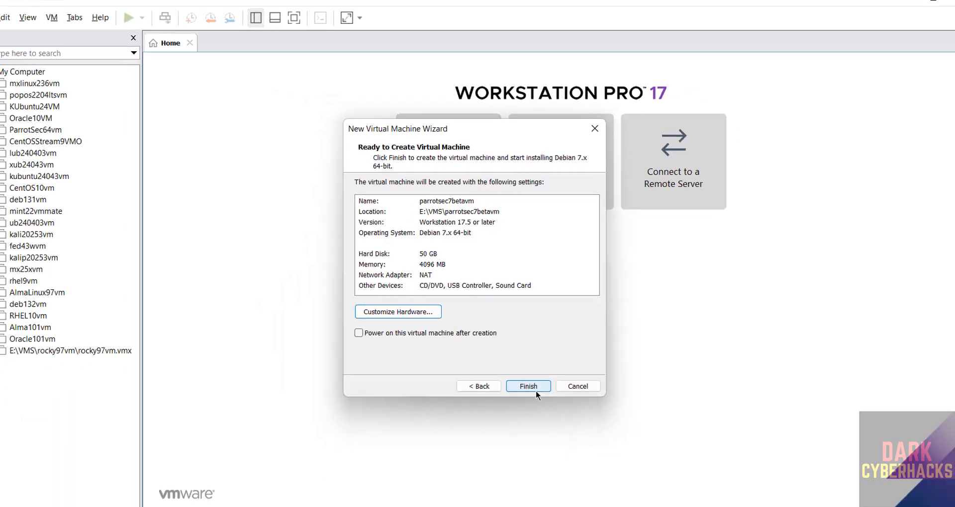
Finish creating the parrotsec7betavm virtual machine.
click(536, 390)
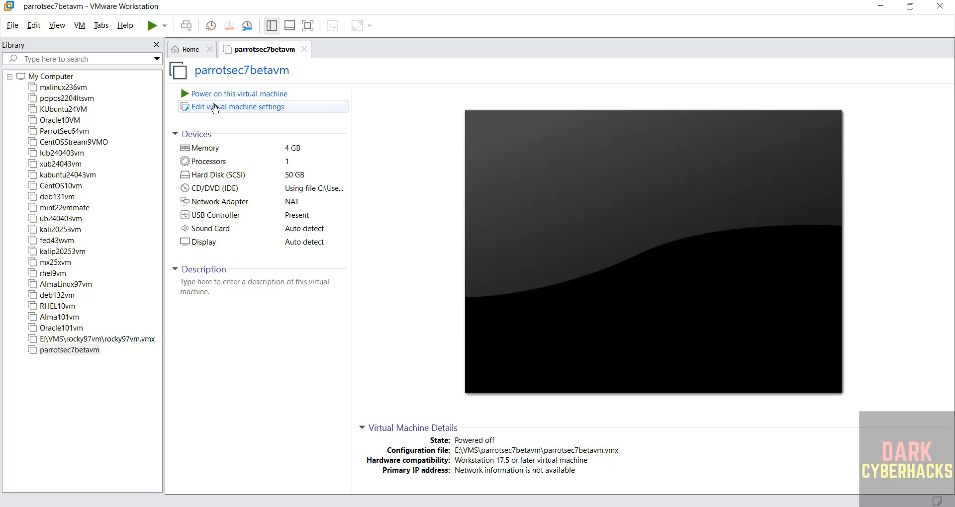
right_click(80, 351)
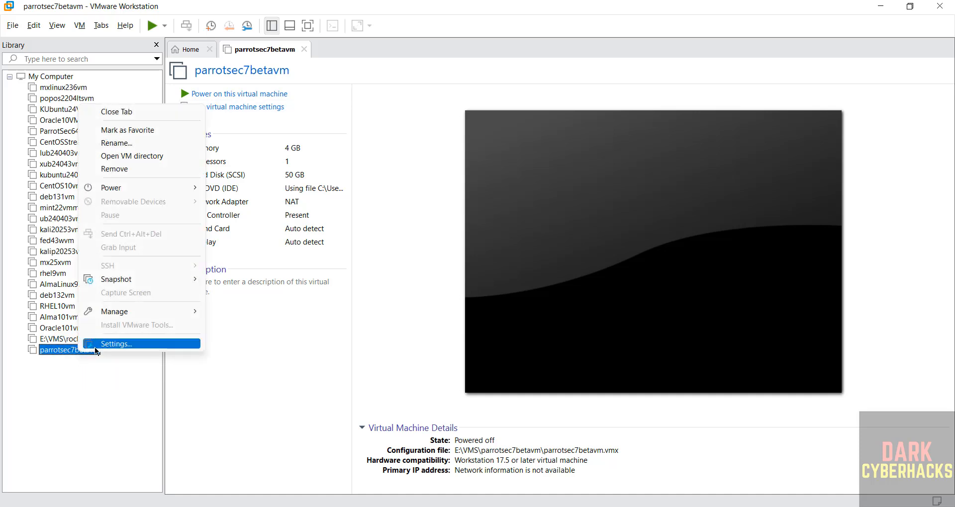
click(84, 26)
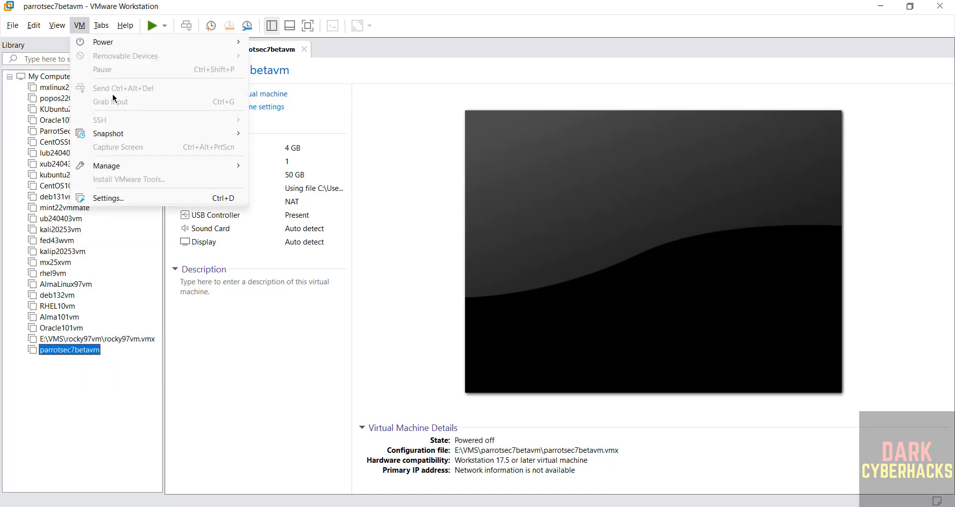
click(386, 163)
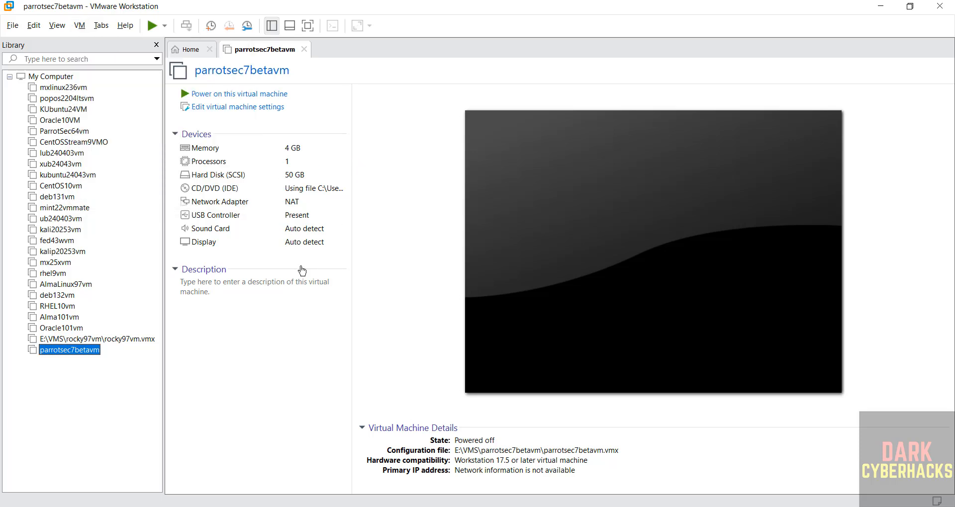
click(242, 298)
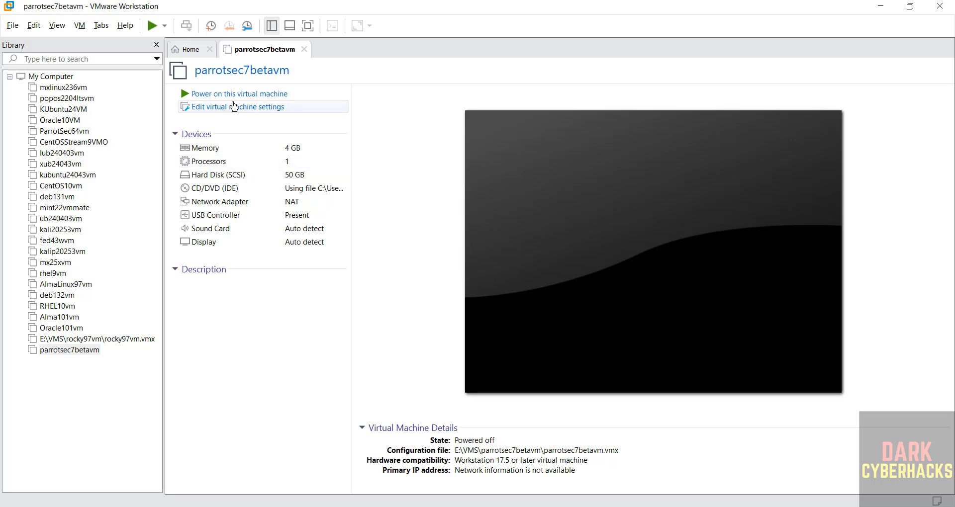
Set the VM's number of processors to 2 in its settings.
click(234, 107)
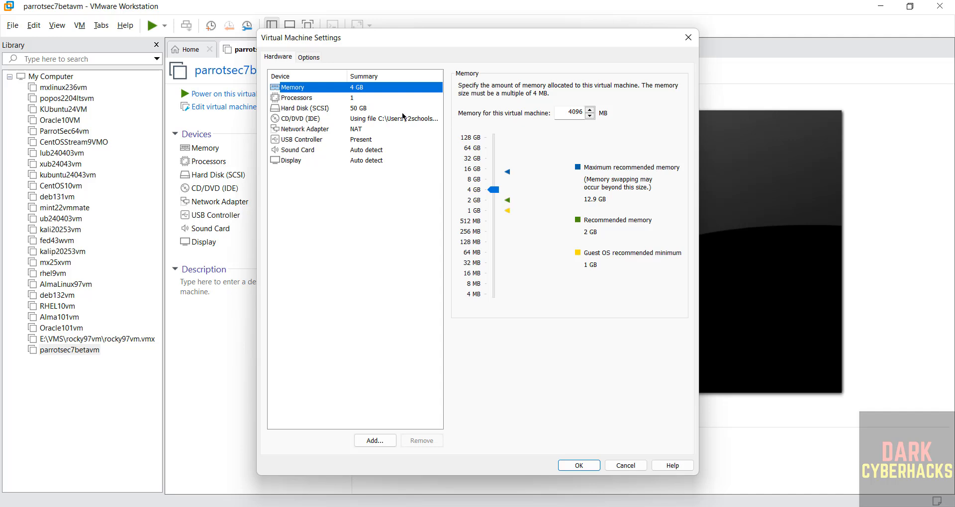
click(320, 99)
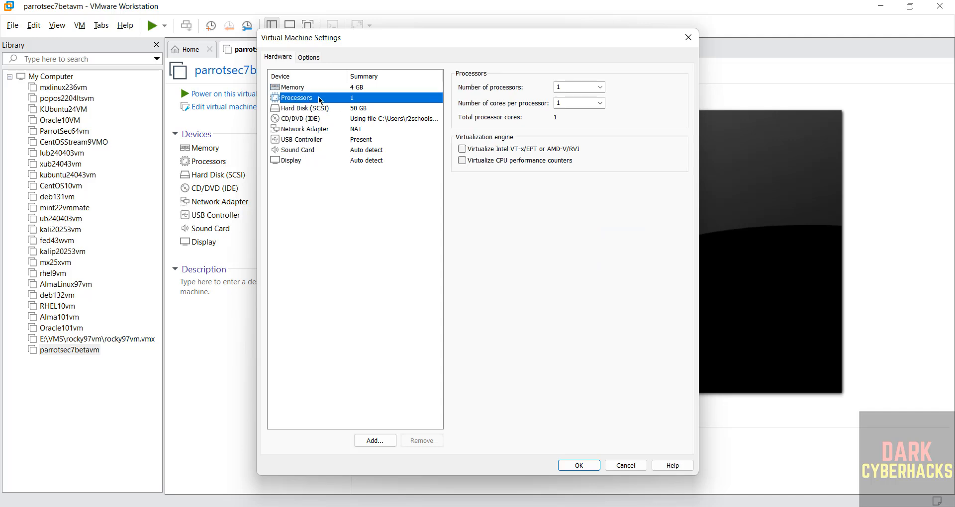
click(575, 91)
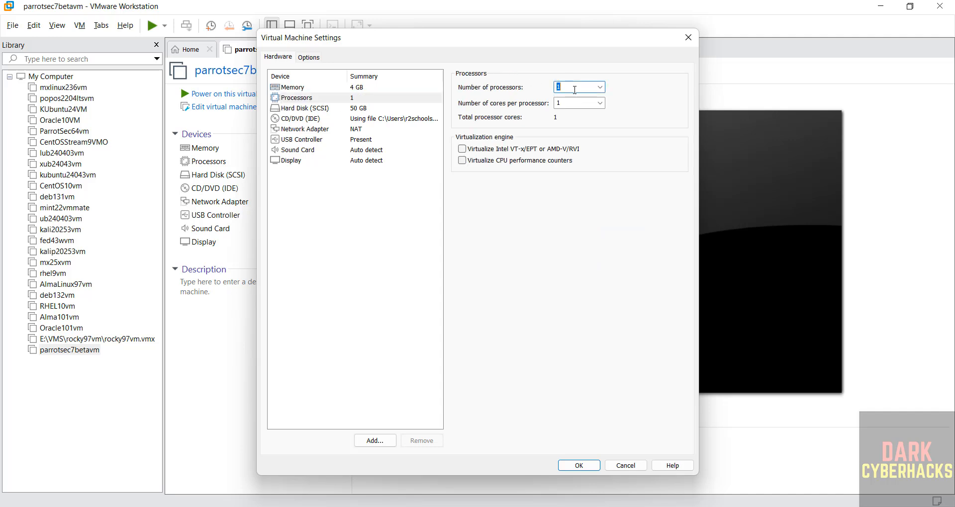
text(2)
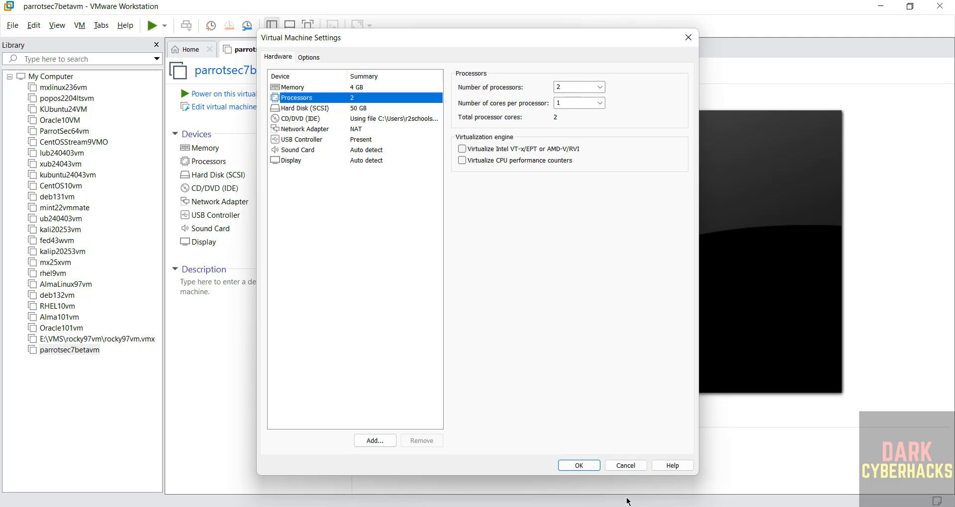
click(579, 465)
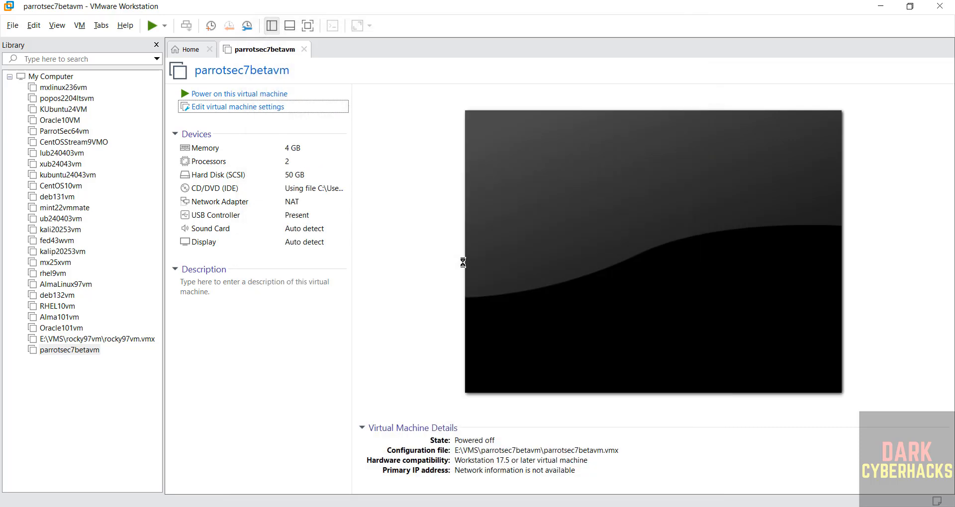
Power on parrotsec7betavm and boot the Try / Install entry from the Parrot boot menu.
click(273, 94)
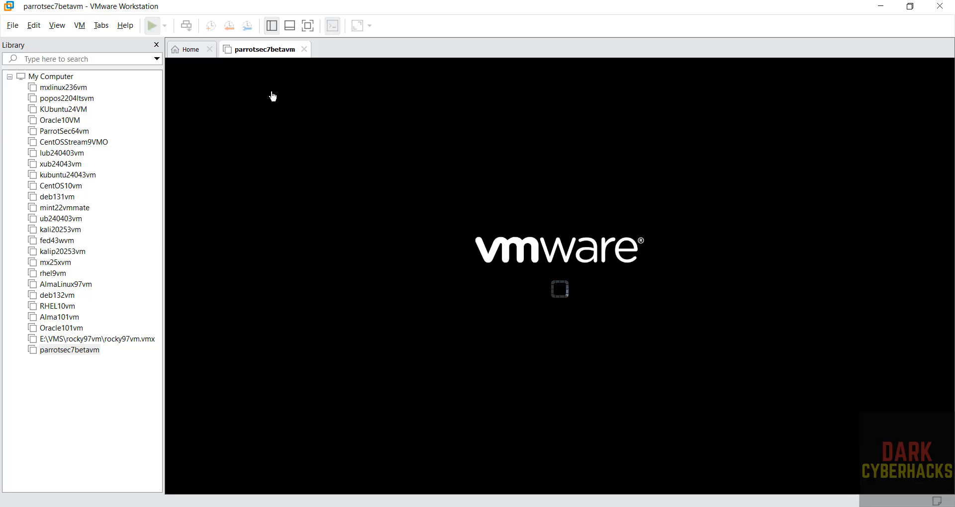
click(588, 309)
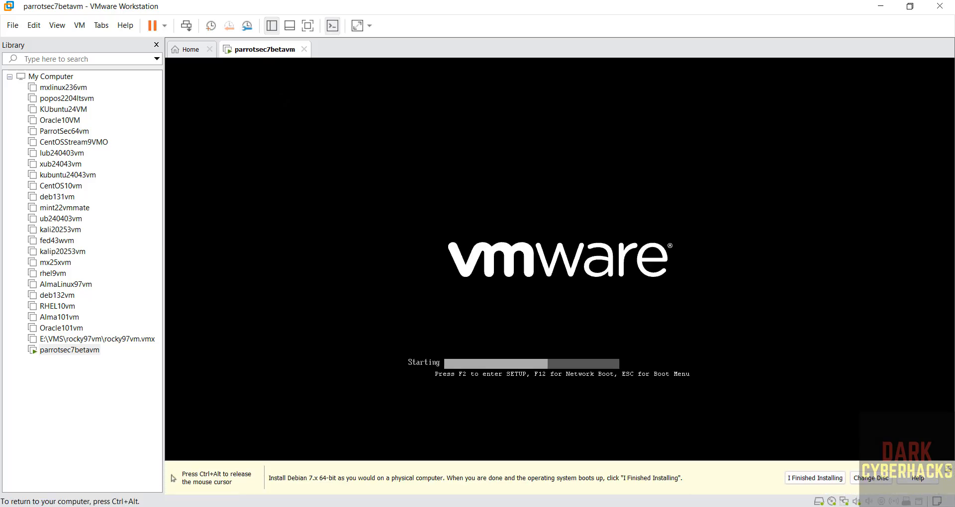
key(Down)
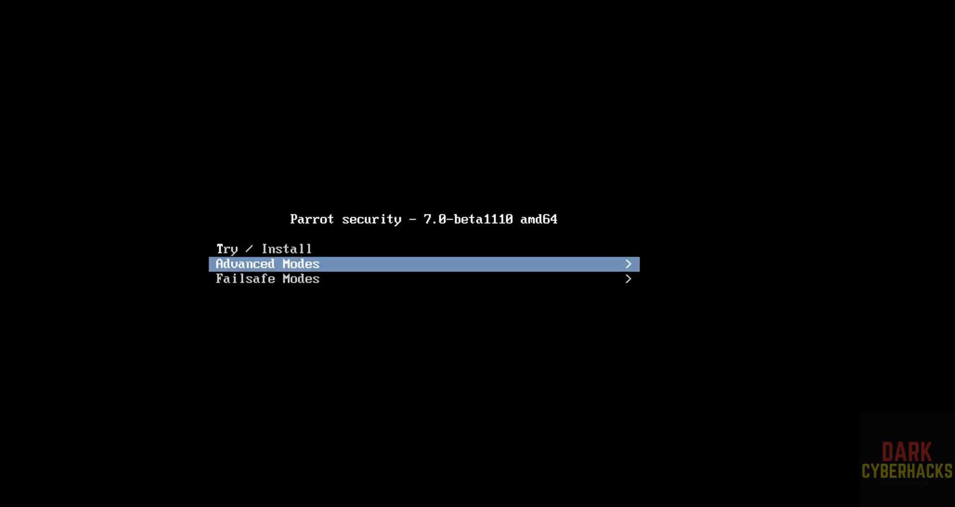
key(Up)
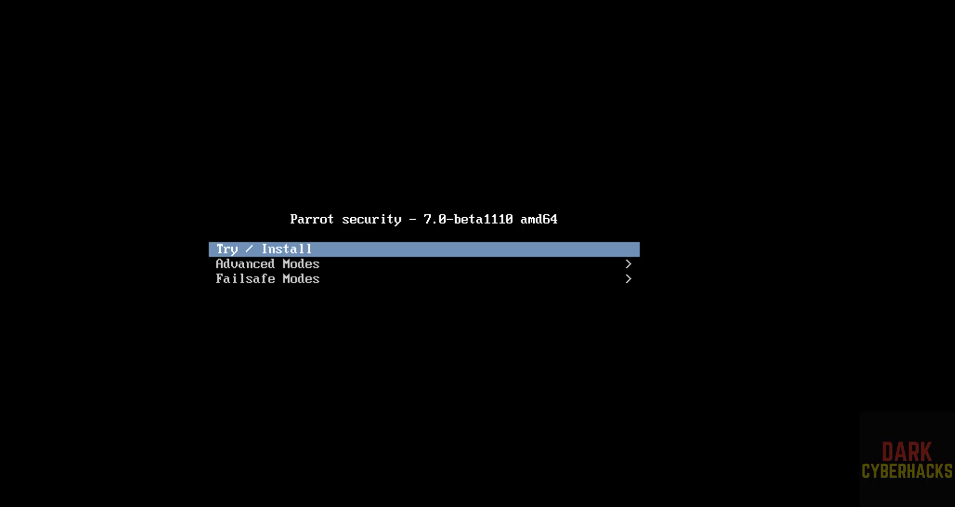
key(Return)
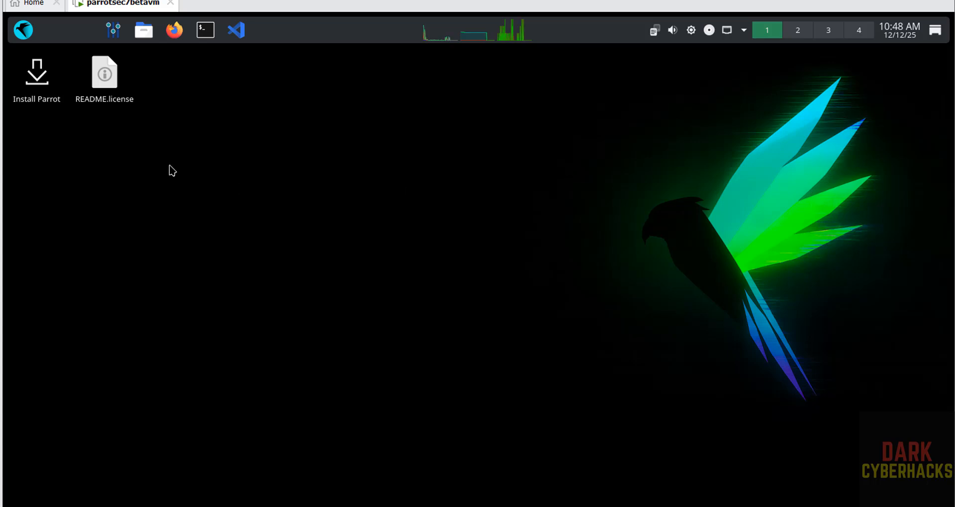
Launch the Install Parrot installer and get past the Welcome page.
click(23, 76)
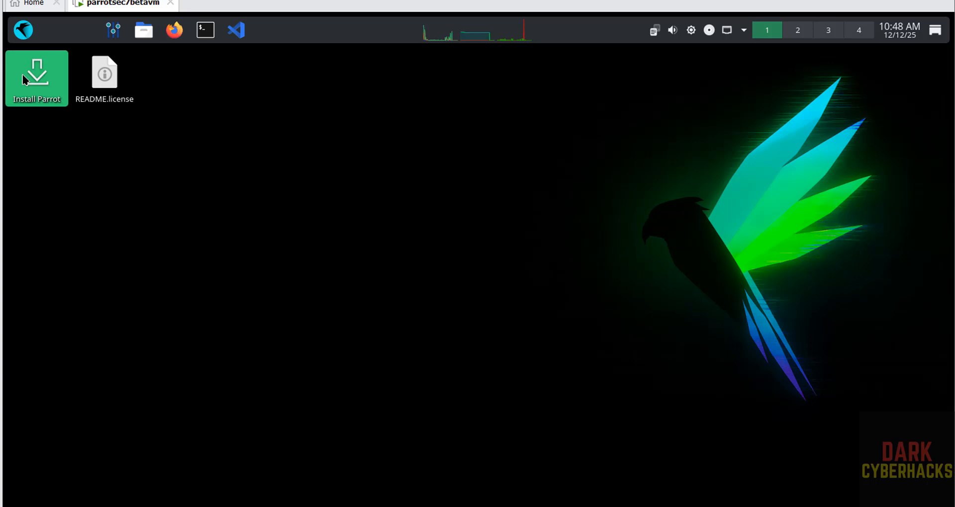
double_click(41, 75)
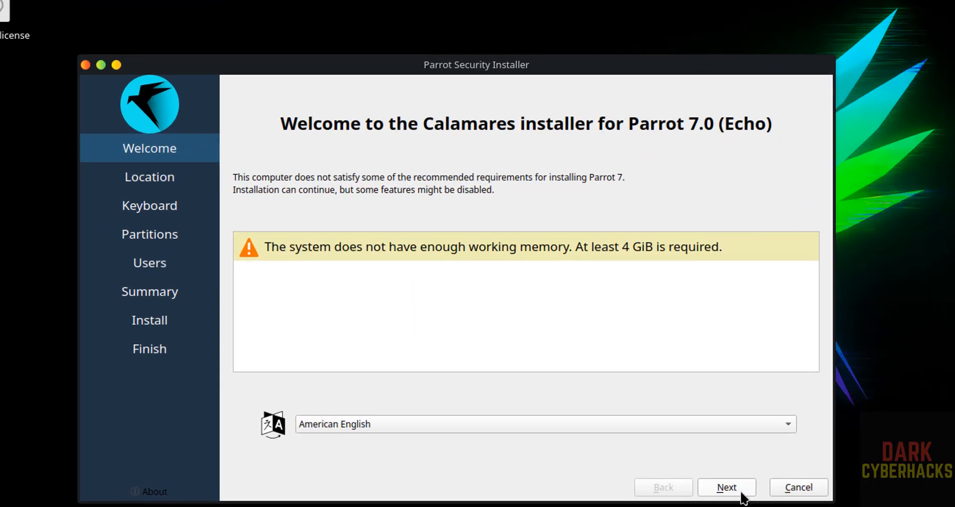
click(713, 473)
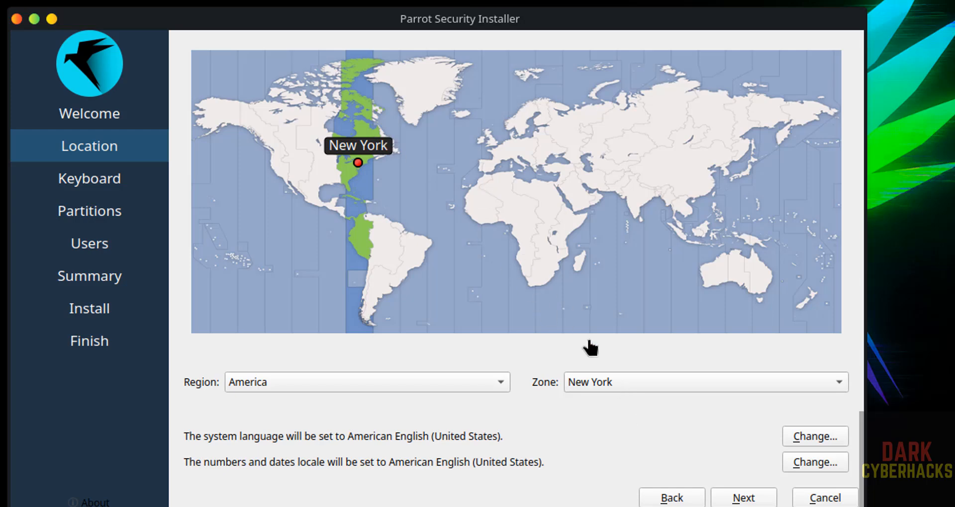
Keep New York time and English (US) keyboard, and choose Erase disk for partitioning.
click(376, 379)
click(755, 501)
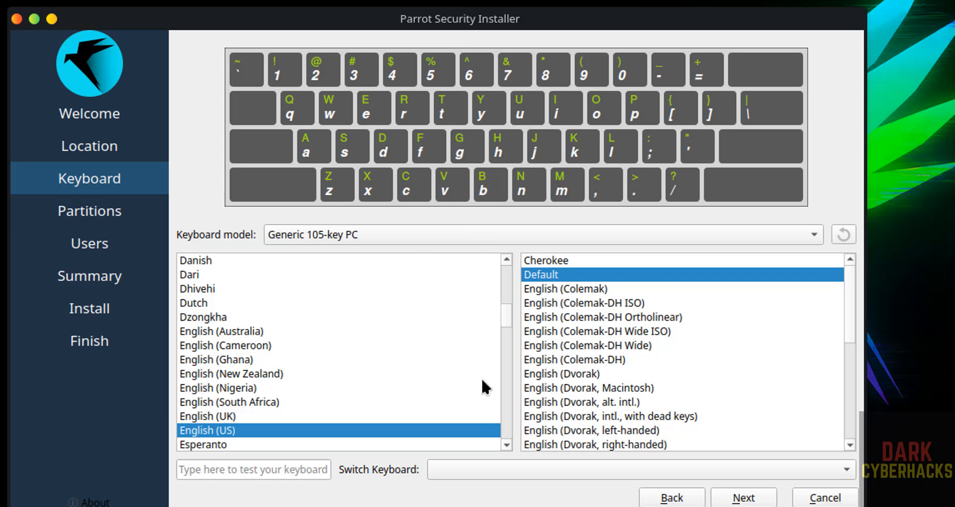
click(742, 497)
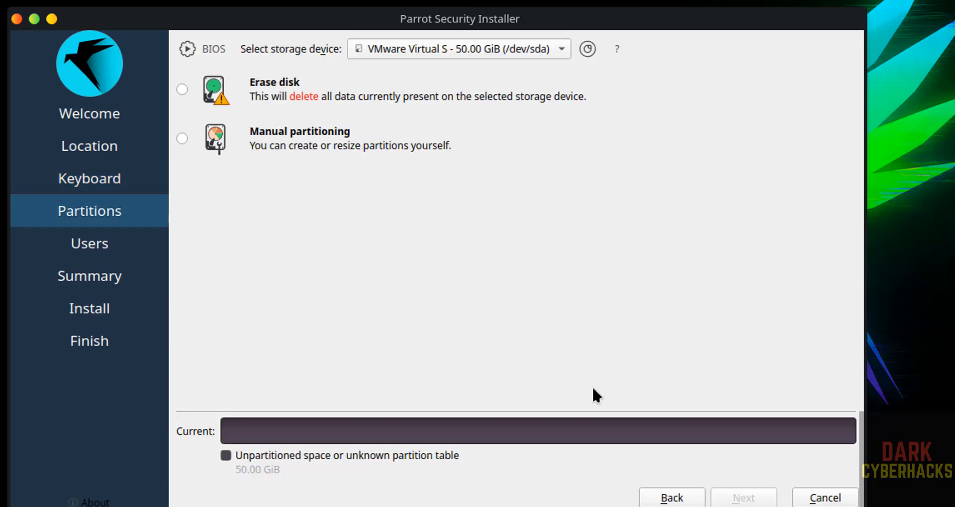
click(182, 90)
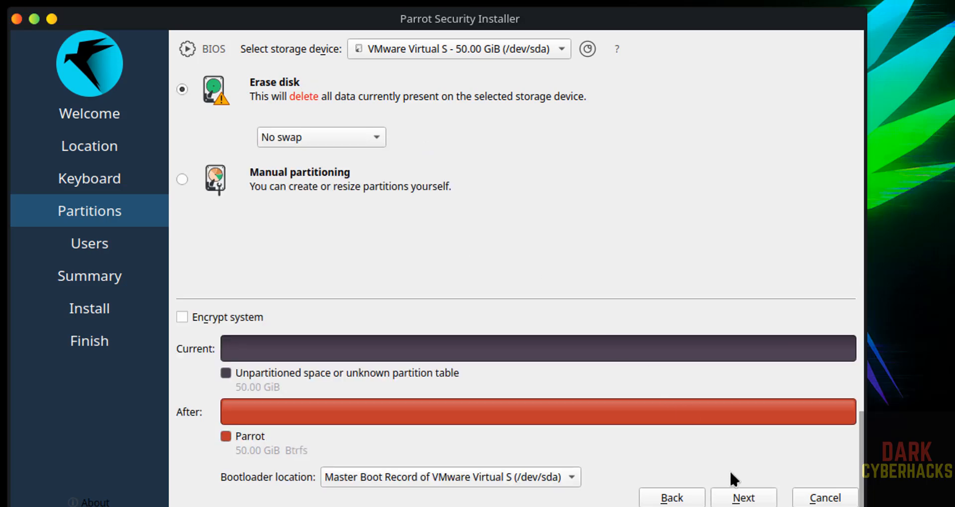
Enter the user's name and set the computer name to parrto7bvm.
click(744, 498)
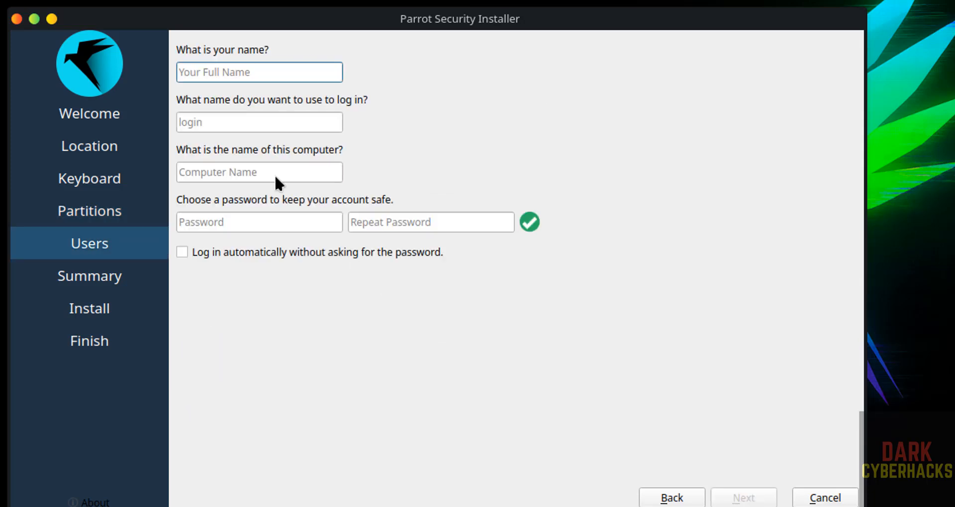
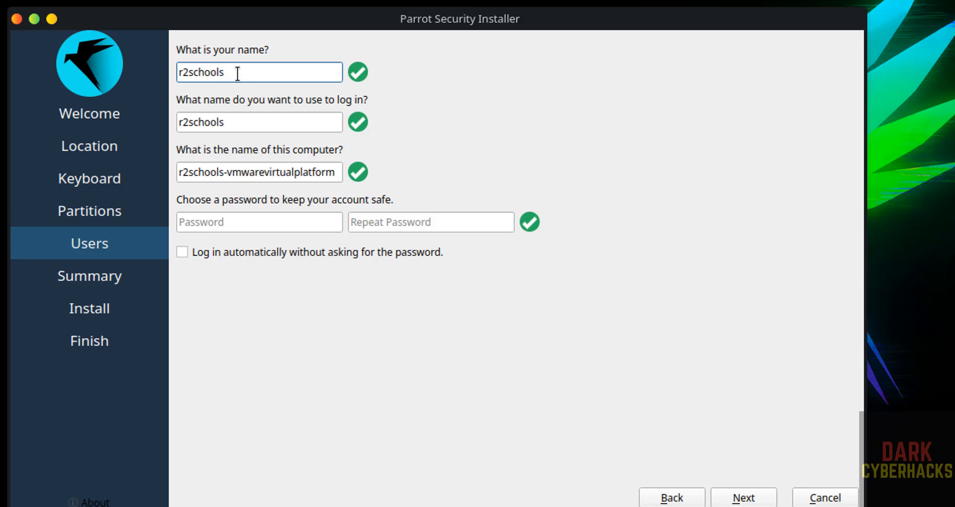
triple_click(227, 176)
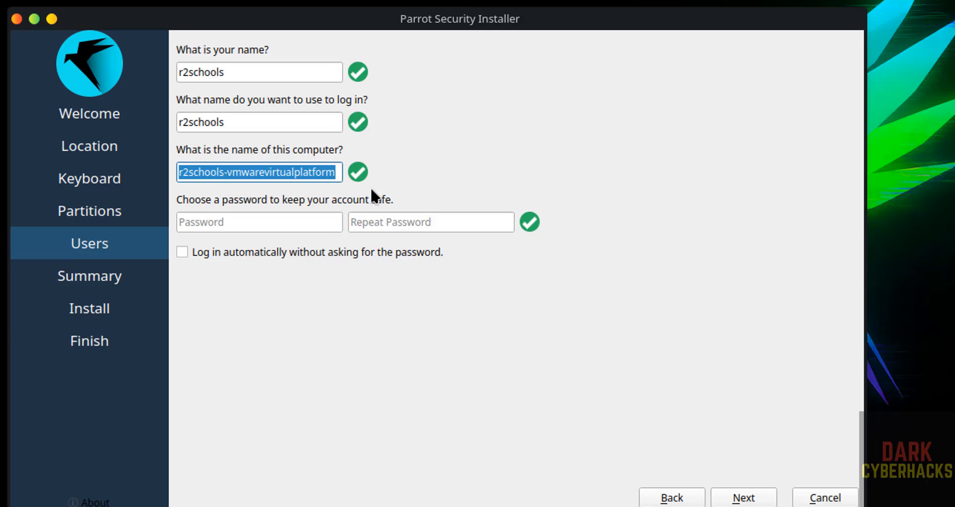
text(parrto)
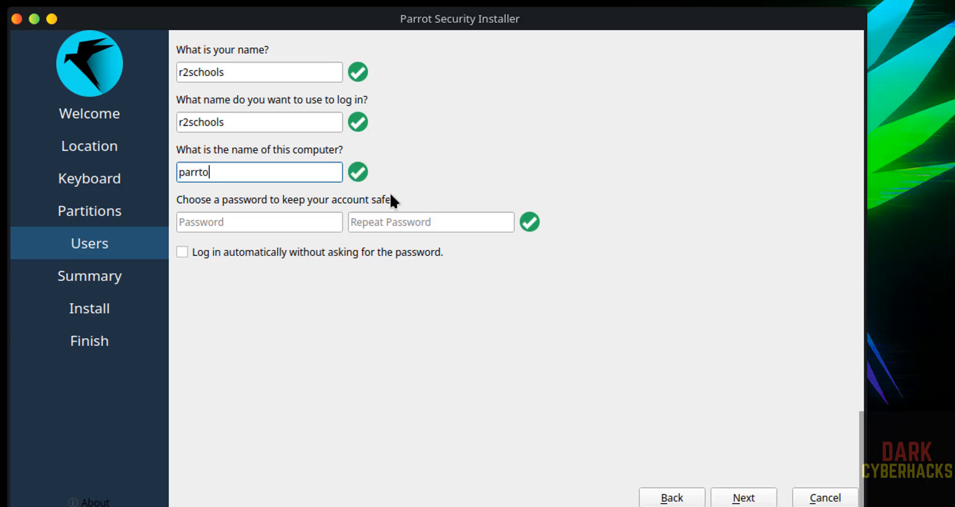
text(7bvm)
Enter and repeat the account password, then continue to the installation summary.
click(277, 225)
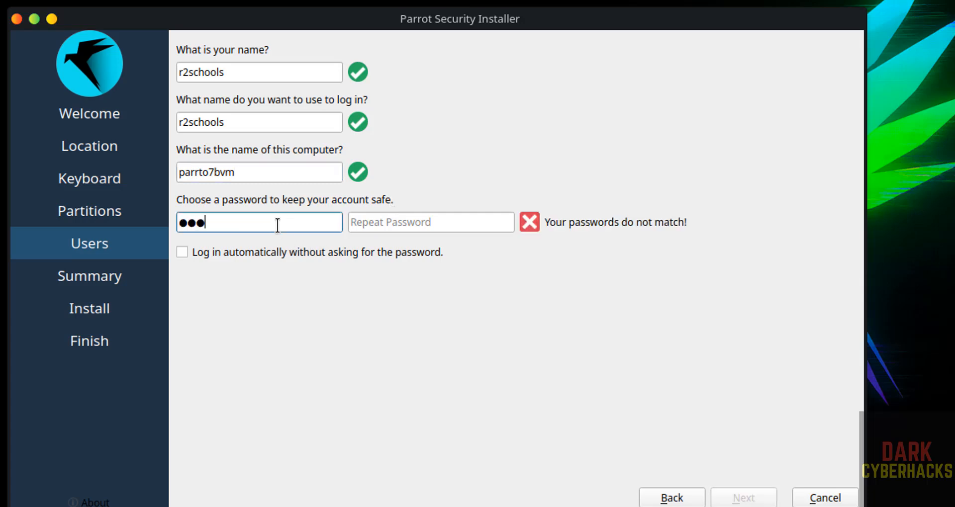
key(Tab)
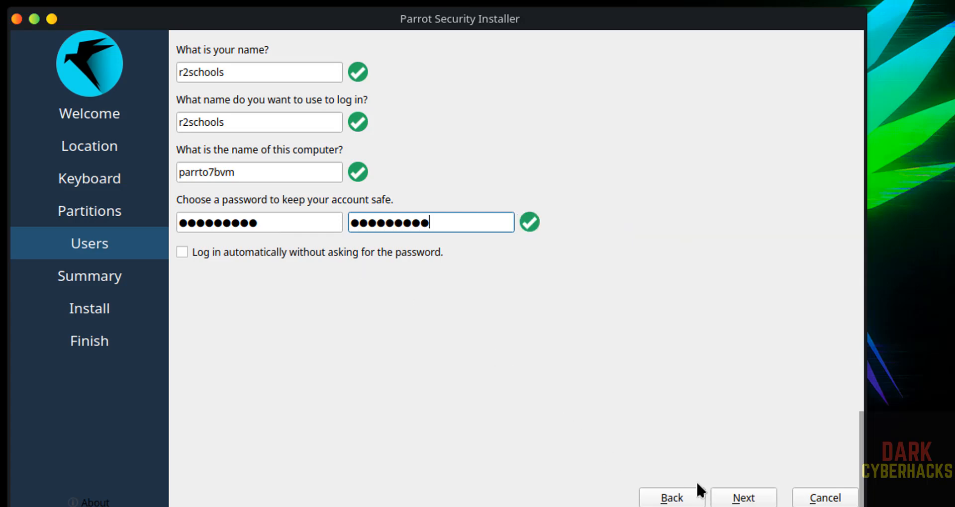
click(738, 500)
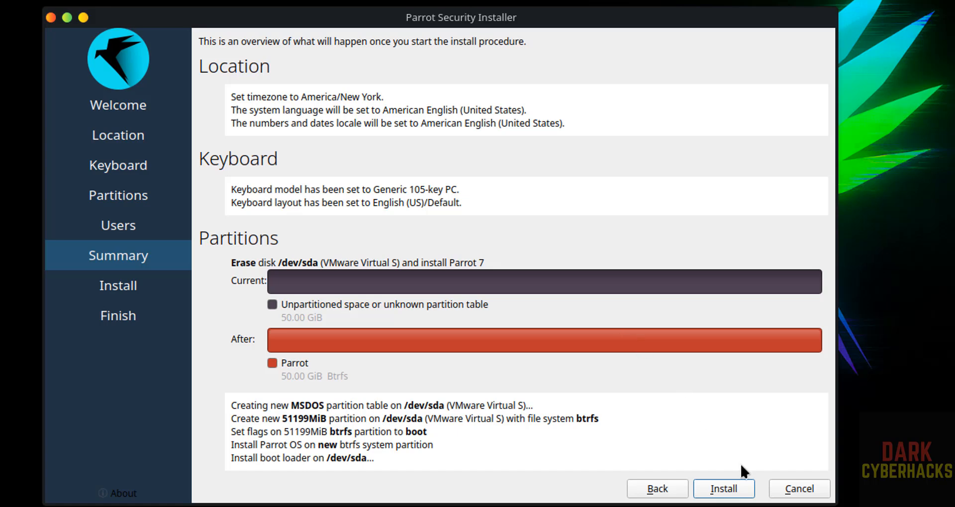
Start the install and confirm erasing the virtual disk to install Parrot 7.0 (Echo).
click(740, 490)
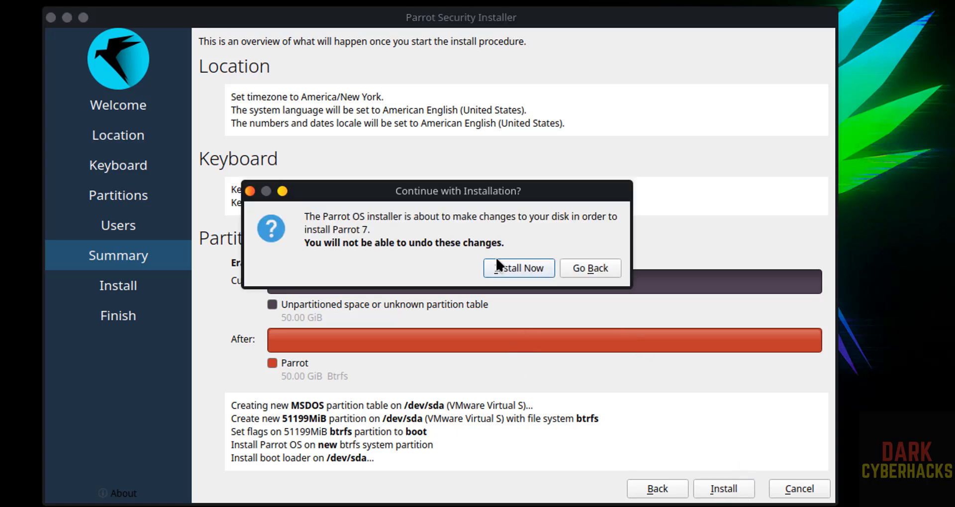
click(502, 264)
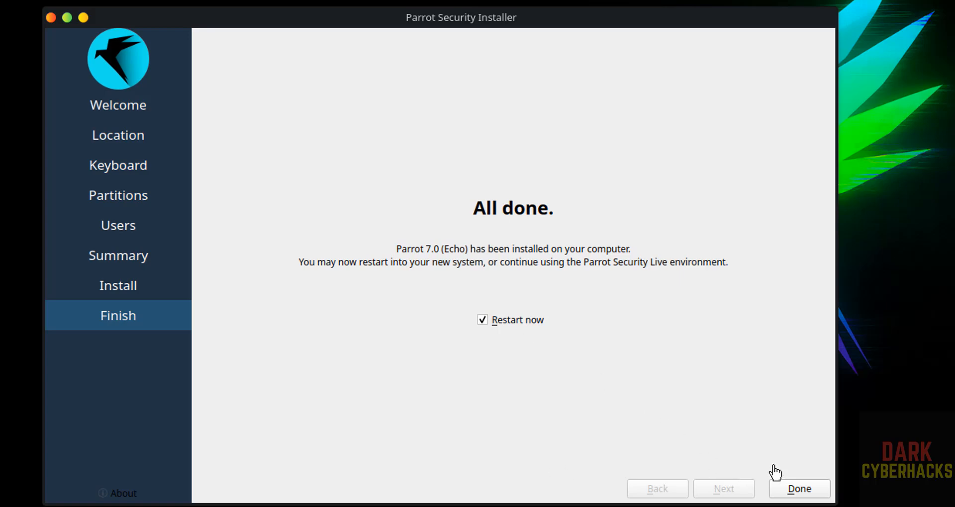
Finish the installer with Restart now checked, then log in with the account password.
click(793, 487)
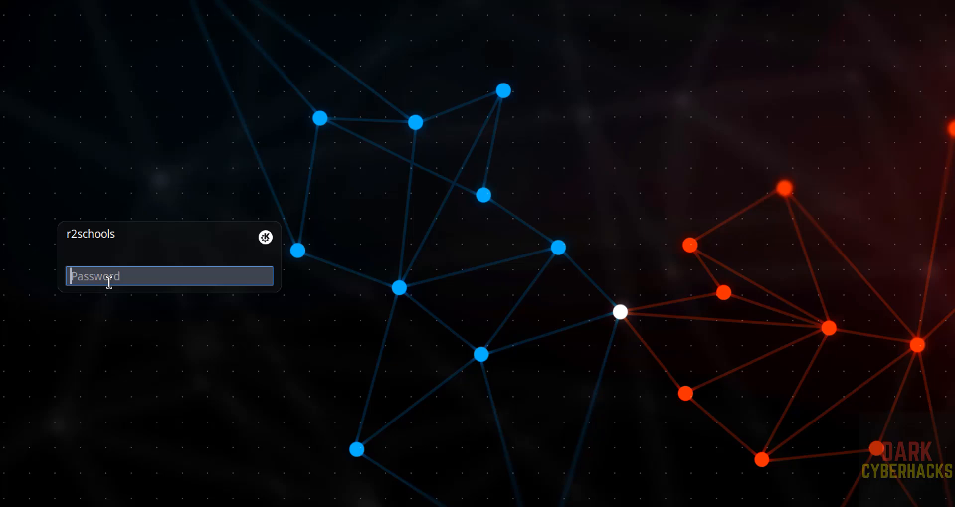
text(•••••••••)
key(Return)
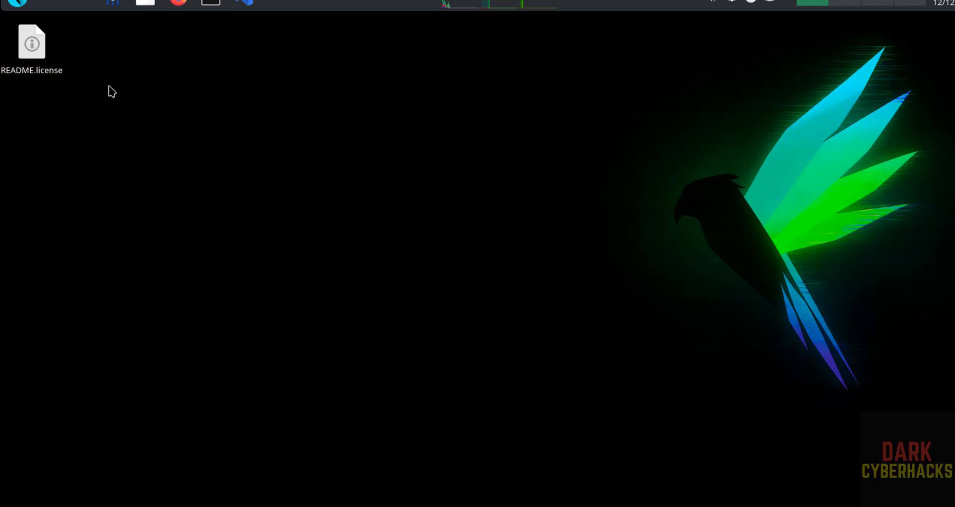
In Konsole, decline the update check, enlarge the text and display /etc/os-release.
click(210, 2)
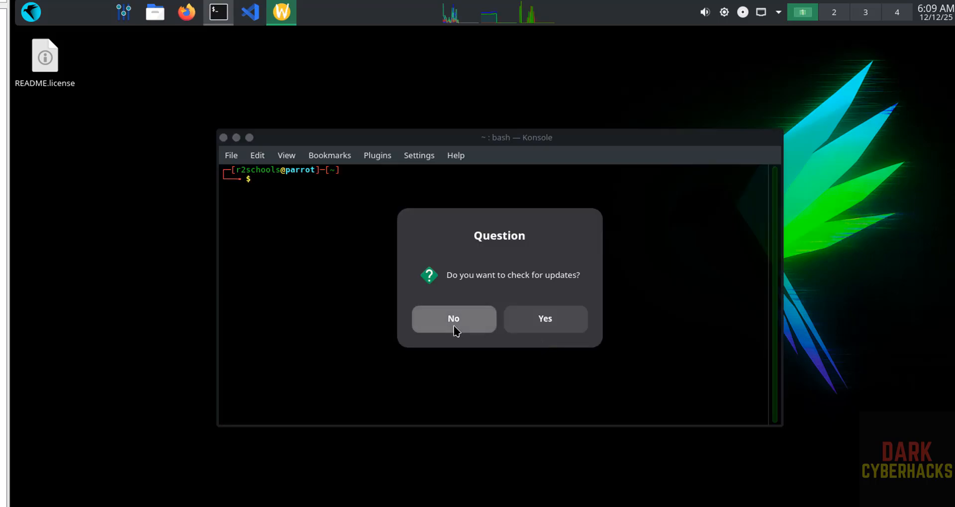
click(453, 319)
key(ctrl+plus)
text(mor)
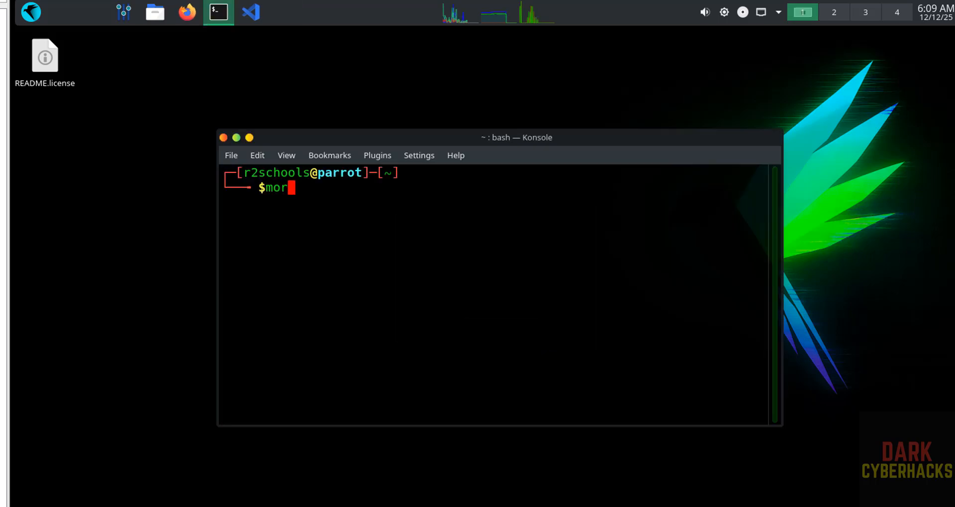
text(e /etc/)
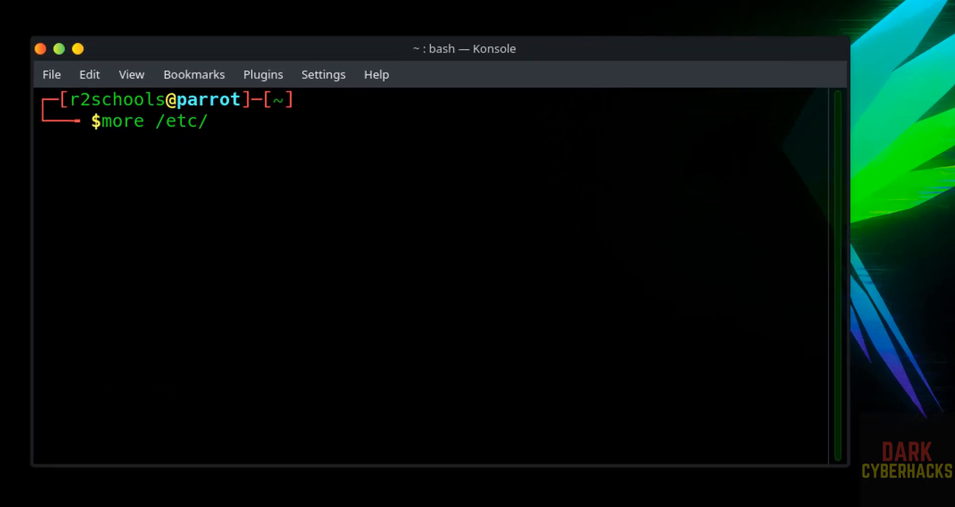
text(os-release)
key(Return)
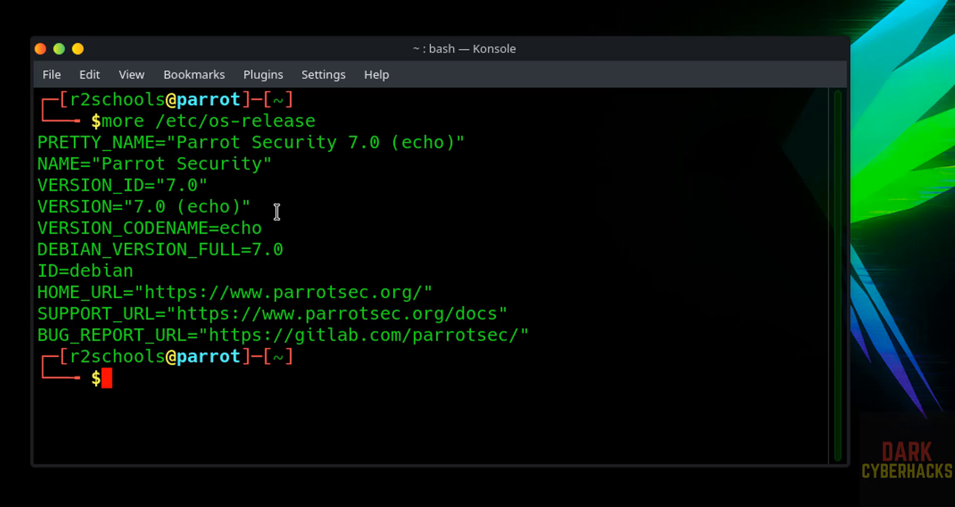
Run ifconfig to list the network interfaces, showing ens33 at 192.168.106.130.
text(ifco)
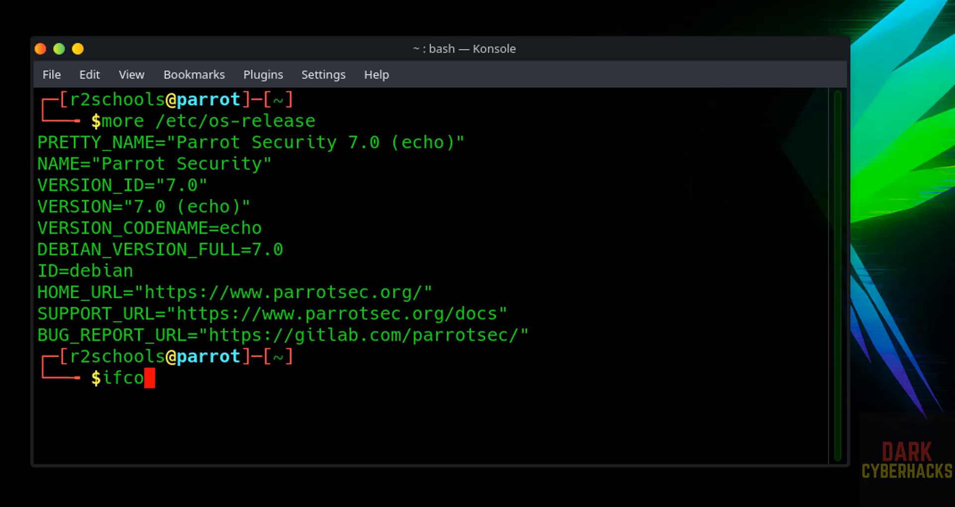
text(nfig)
key(Return)
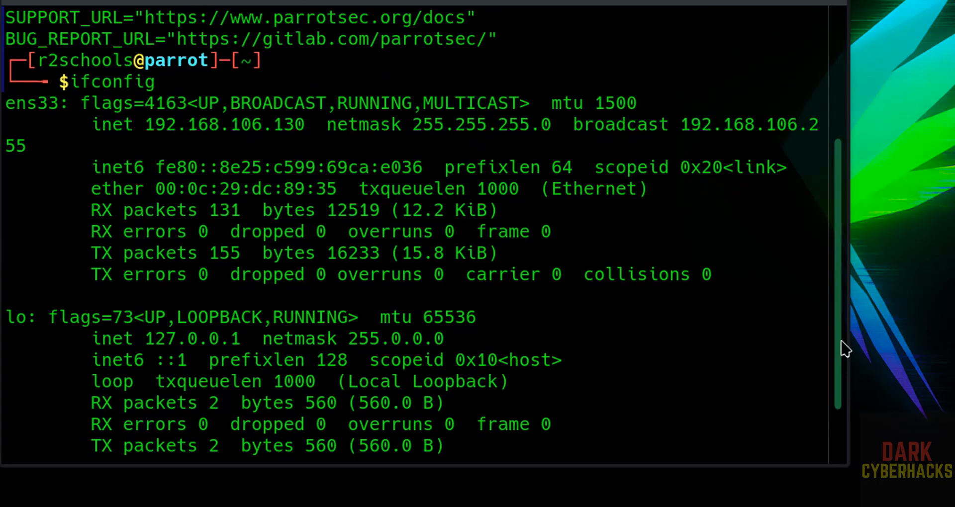
key(Return)
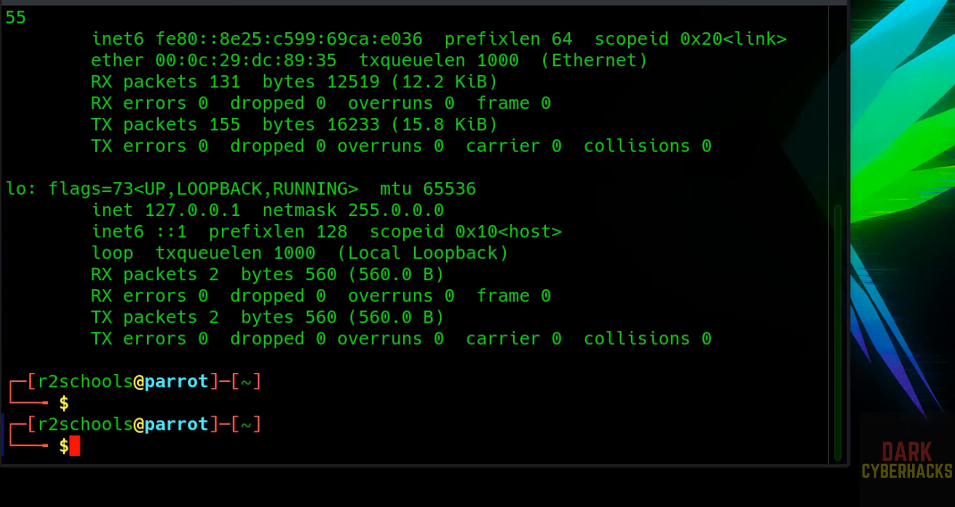
Run 'sudo apt update && sudo apt upgrade', enter the sudo password, and confirm with y.
text(sudo apt upda)
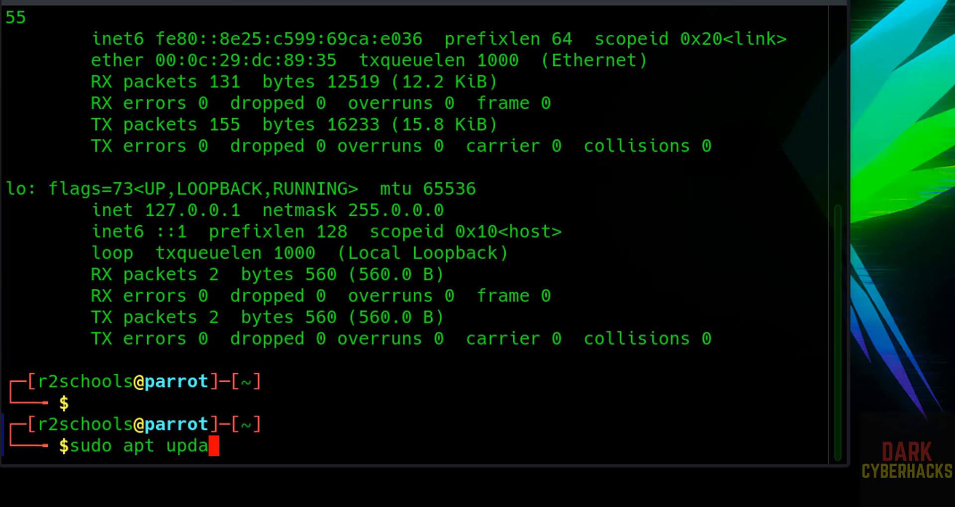
text(te && sud)
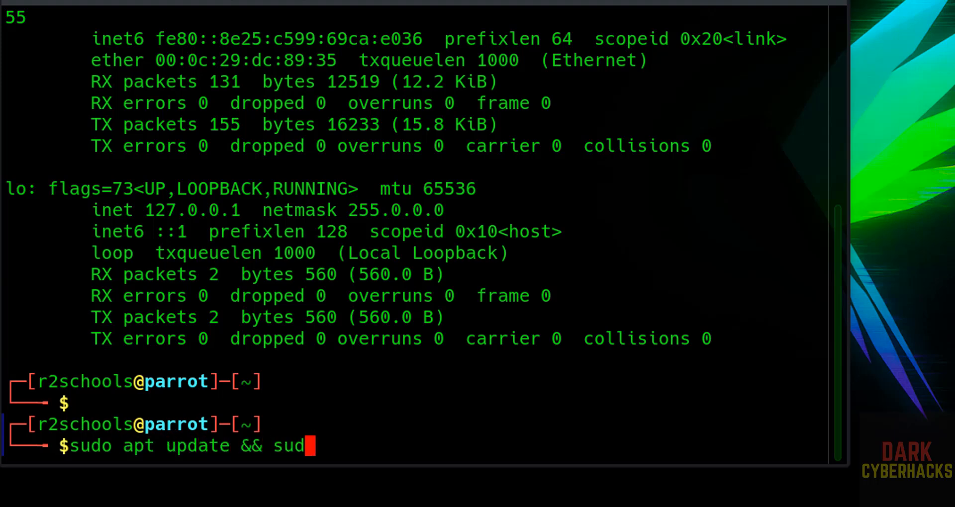
text(o apt upgrade)
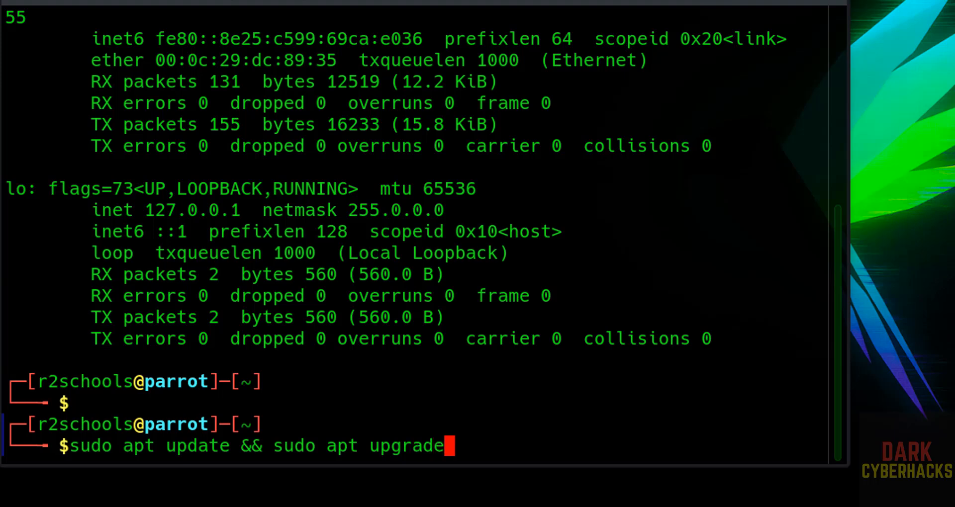
key(Return)
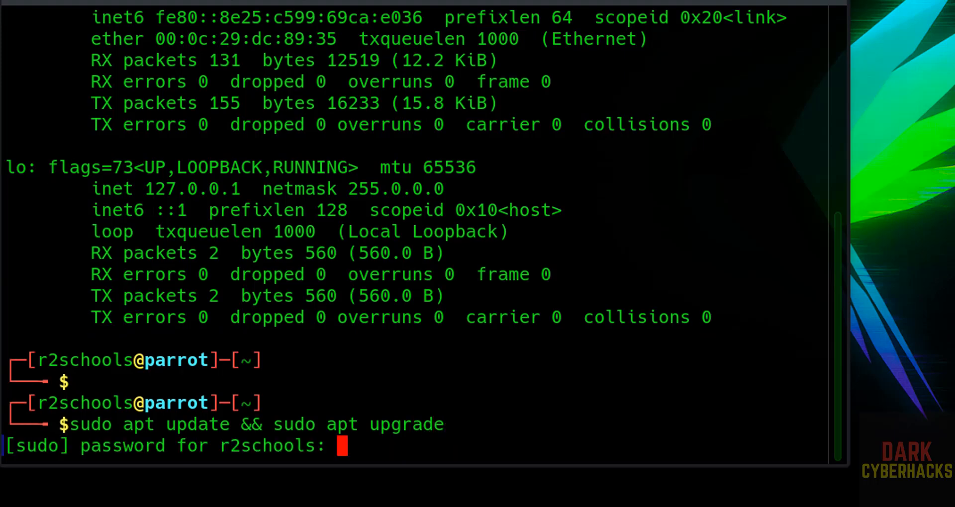
key(Return)
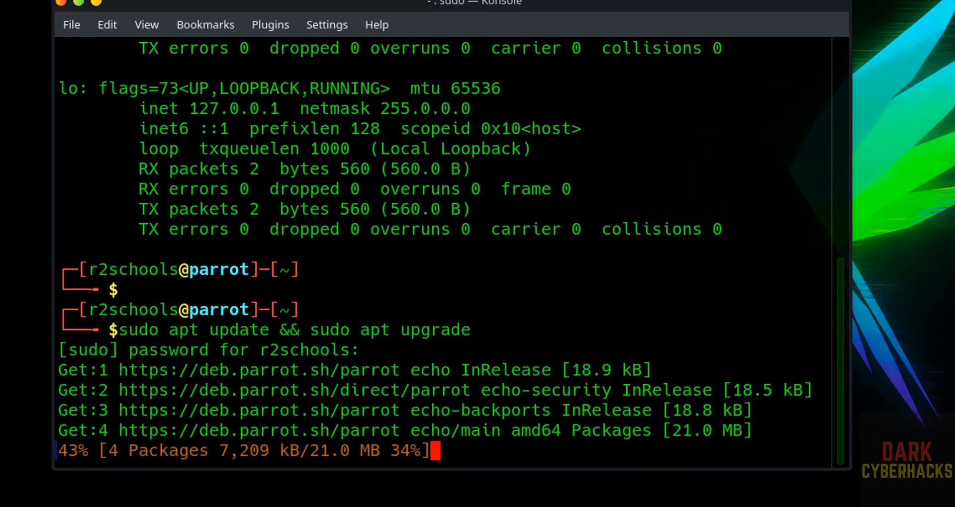
click(8, 12)
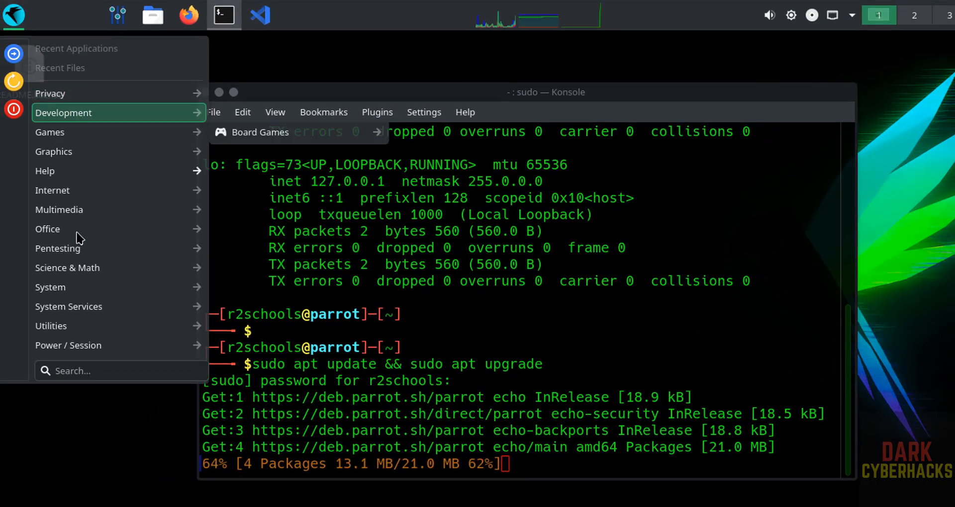
mouse_move(69, 251)
mouse_move(256, 377)
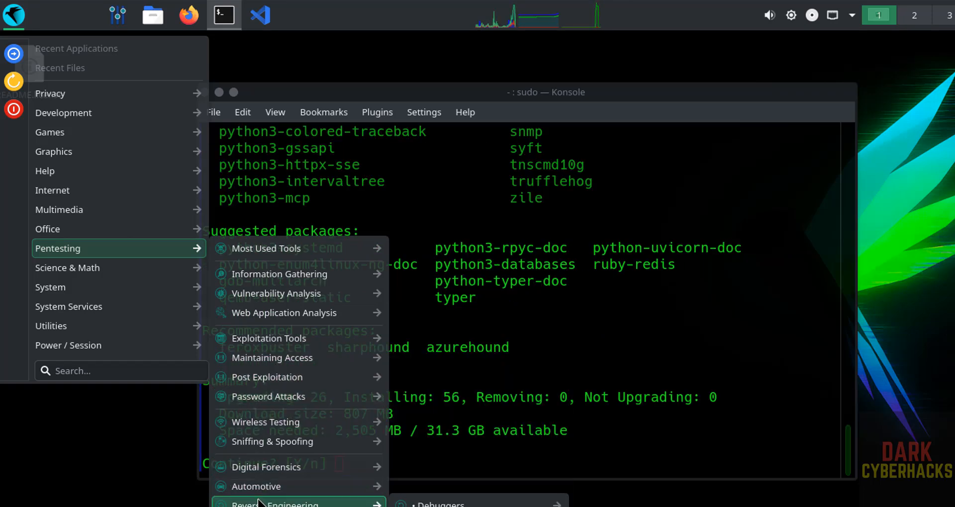
click(310, 222)
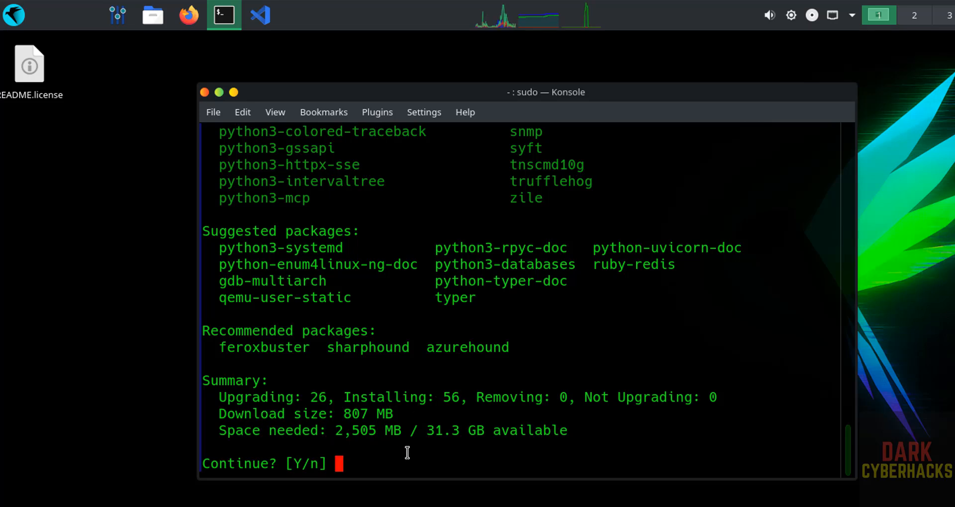
text(y)
key(Return)
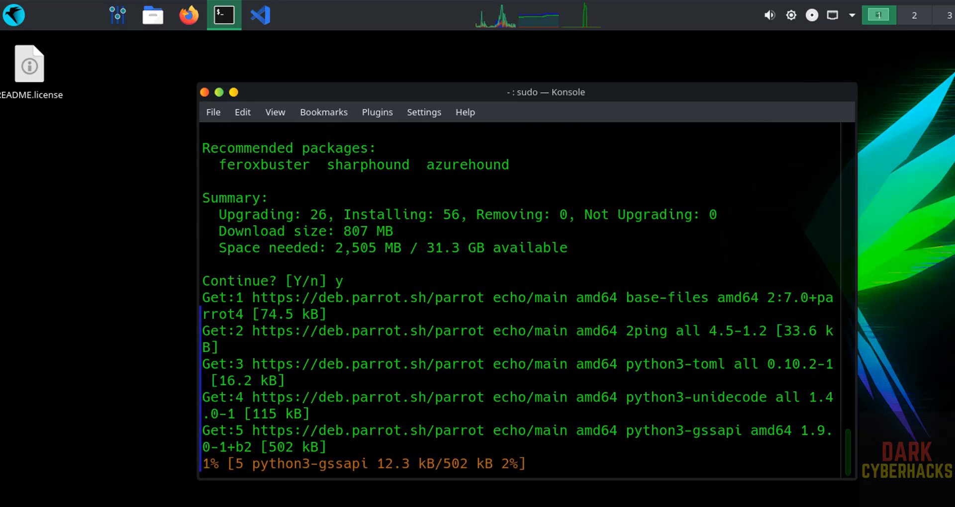